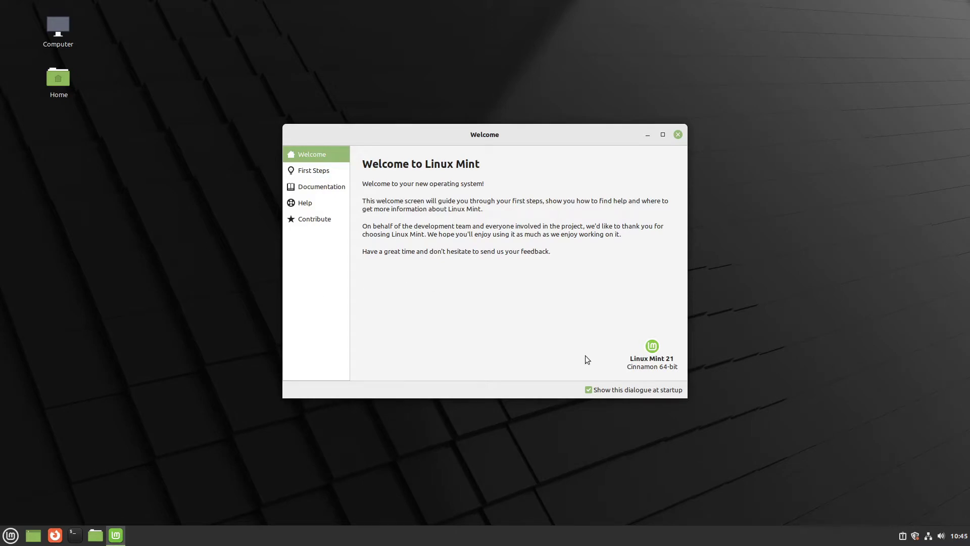
# Stop the Welcome Screen showing at startup and switch the desktop accent colour to blue
pyautogui.click(589, 390)
pyautogui.click(307, 172)
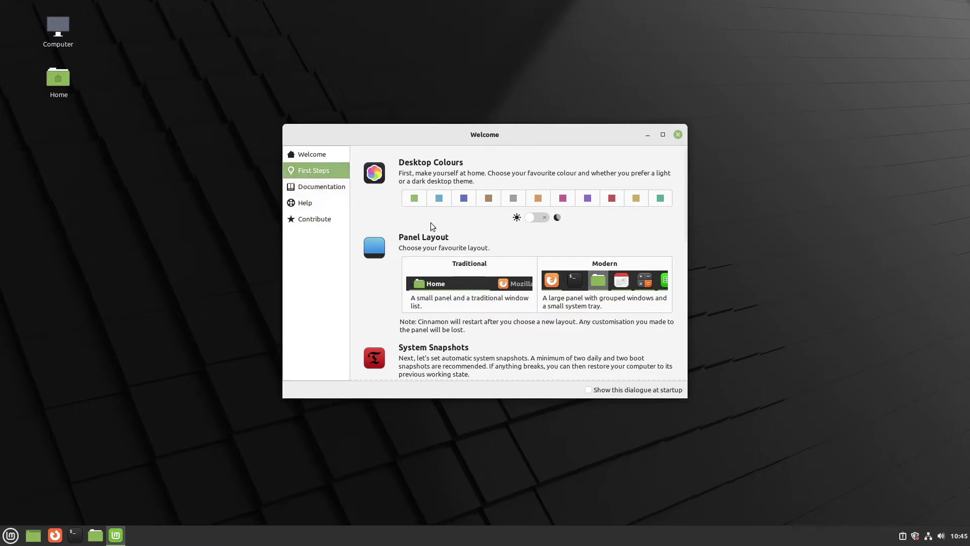
pyautogui.click(464, 202)
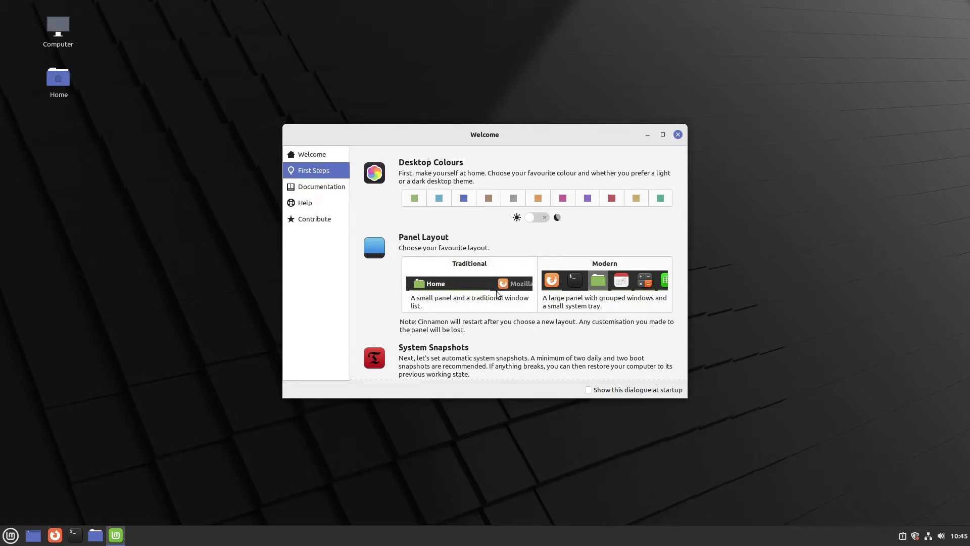
pyautogui.scroll(-3, 496, 293)
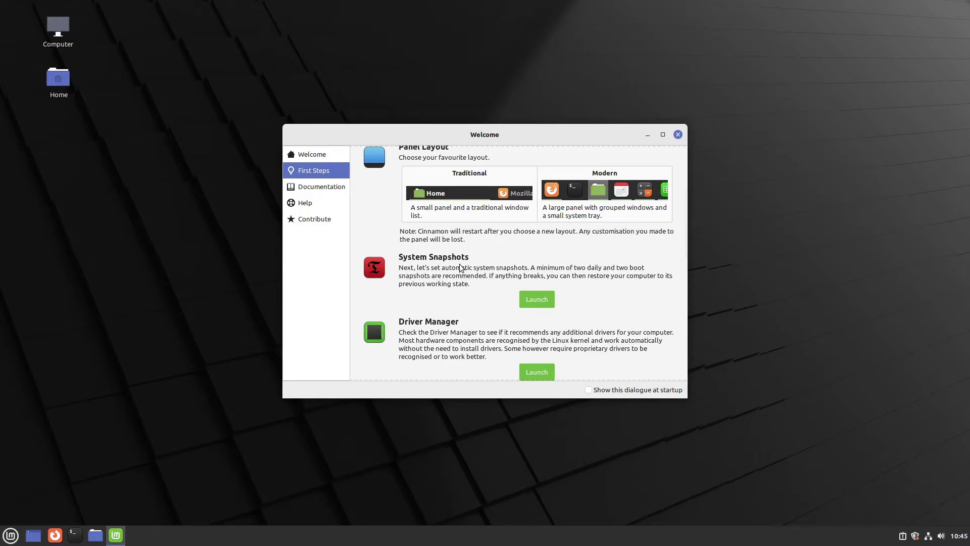
# Launch Timeshift from System Snapshots or the menu search 'time'
pyautogui.click(528, 300)
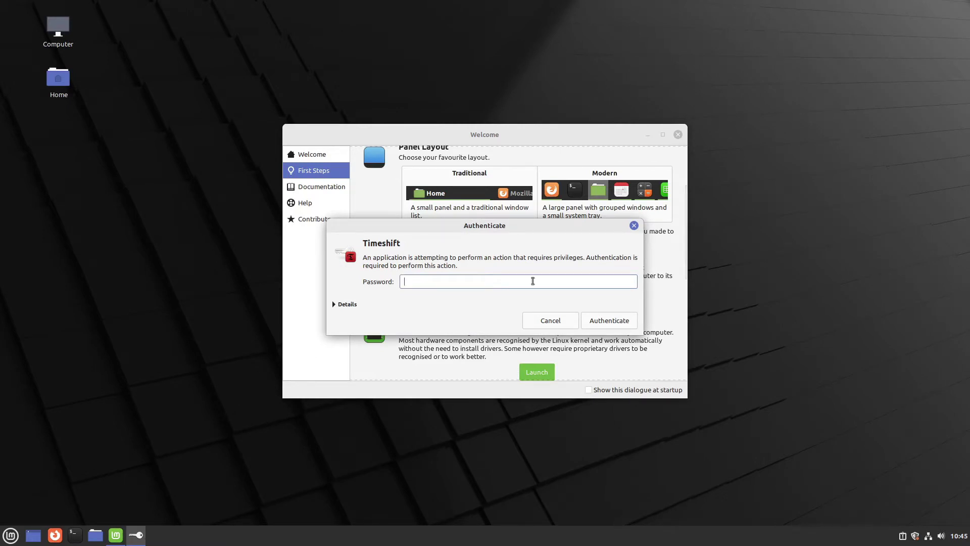
pyautogui.moveTo(521, 234); pyautogui.dragTo(562, 254)
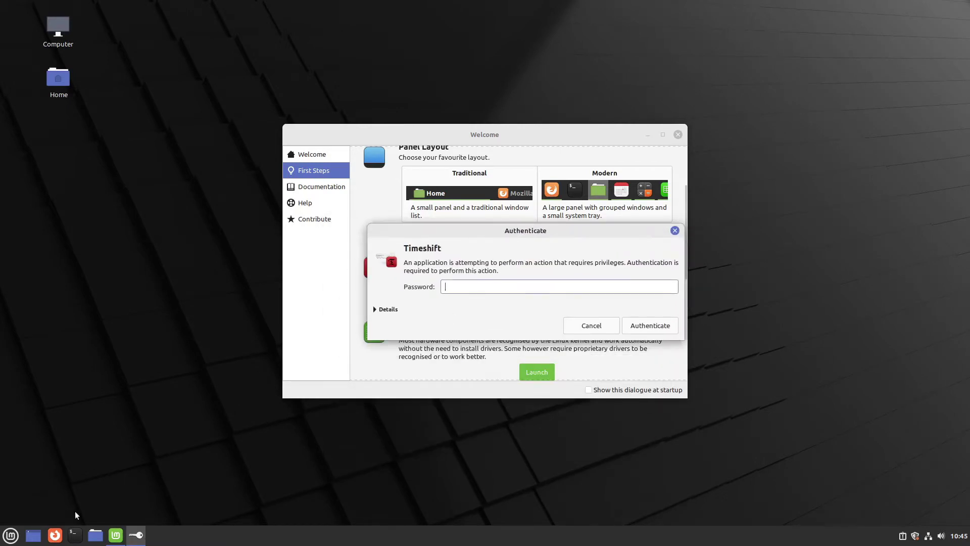
pyautogui.click(18, 536)
pyautogui.write('time')
pyautogui.press('Return')
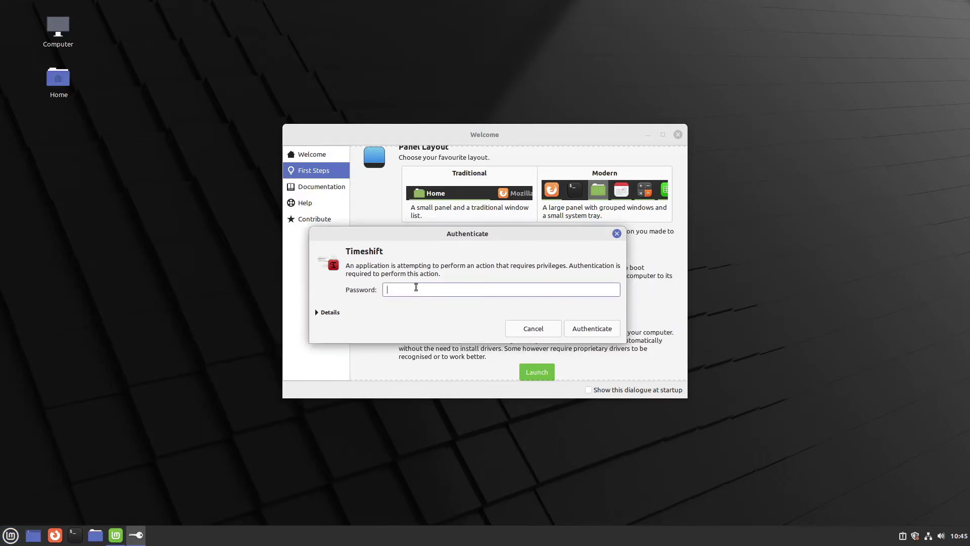
# Authenticate as administrator and continue the Timeshift wizard with RSYNC snapshots
pyautogui.write('*******')
pyautogui.click(602, 328)
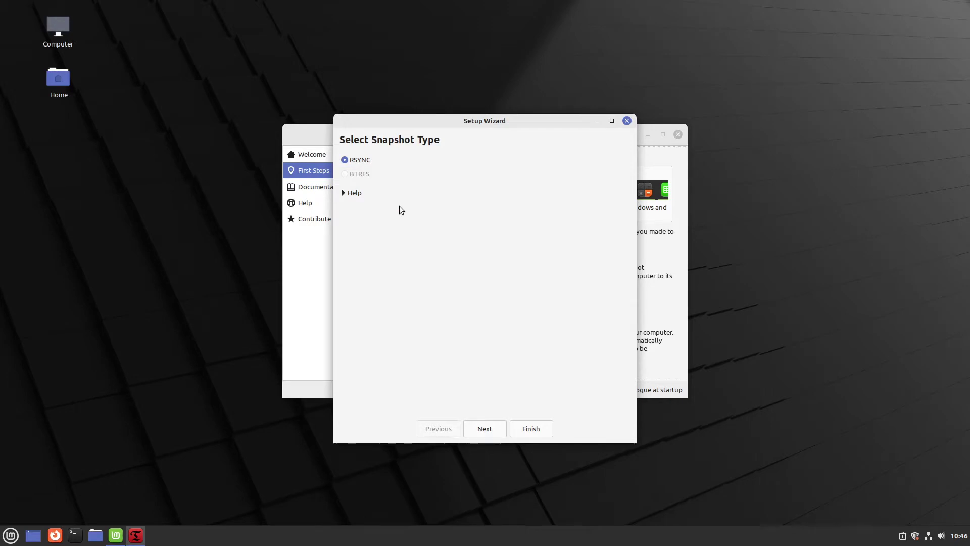
pyautogui.click(485, 430)
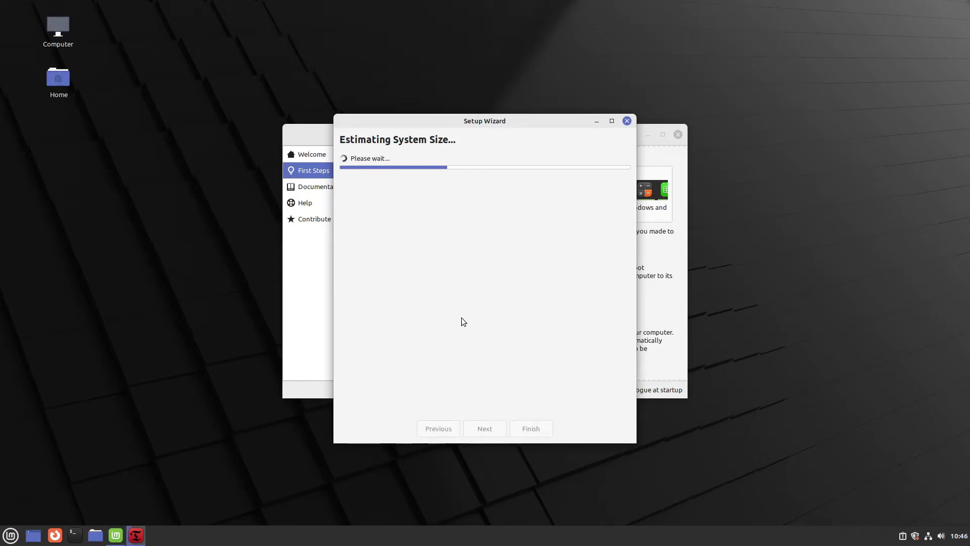
pyautogui.click(657, 247)
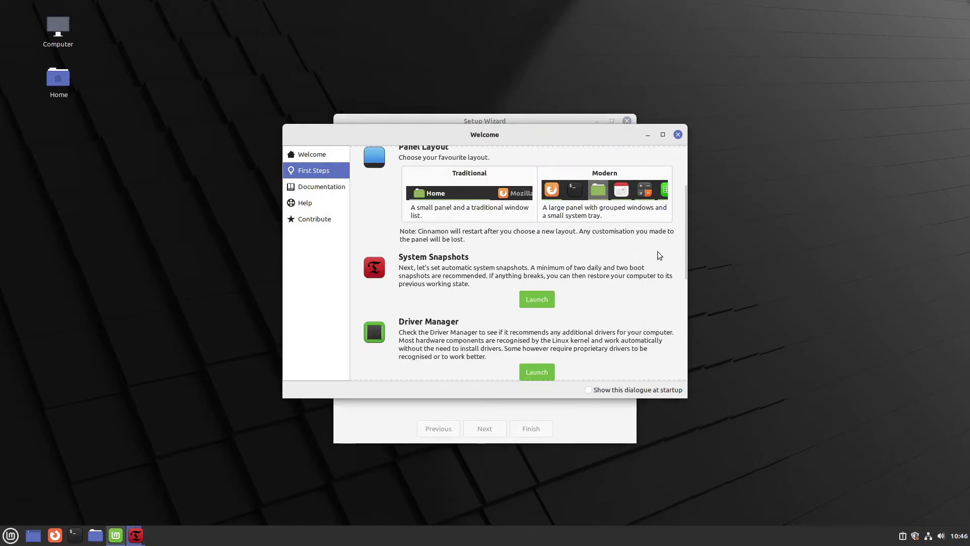
# Close Welcome, keep sda3 as snapshot location, and schedule monthly snapshots only, disabling weekly and daily
pyautogui.click(678, 134)
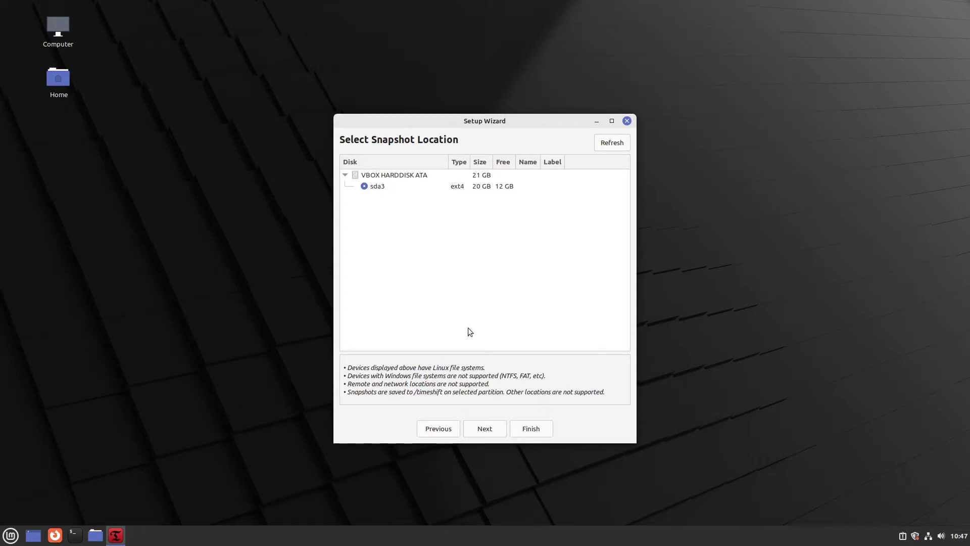
pyautogui.click(488, 435)
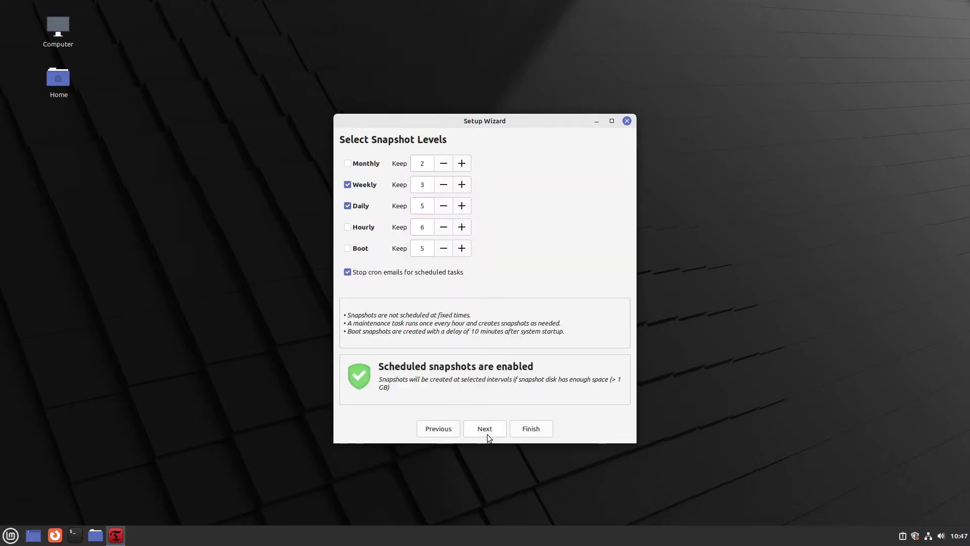
pyautogui.click(348, 184)
pyautogui.click(347, 206)
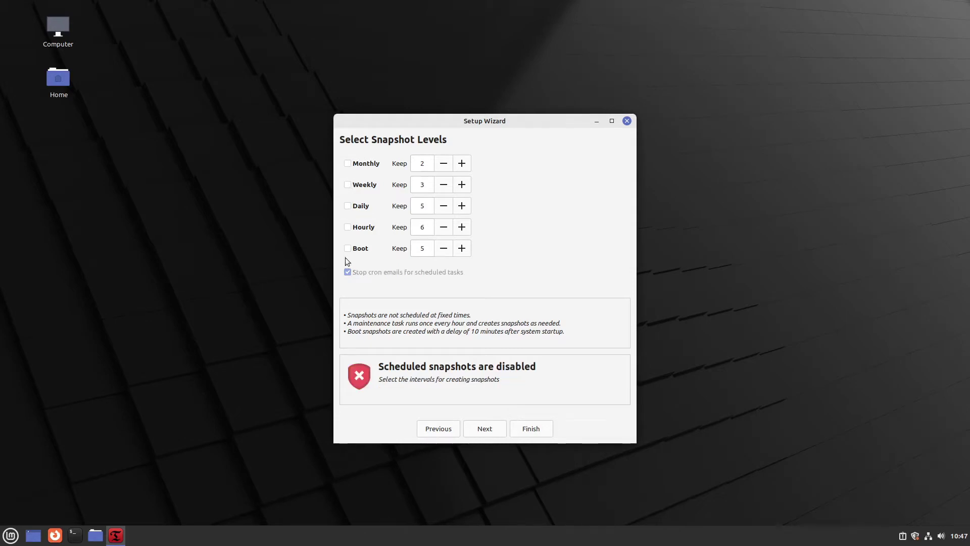
pyautogui.click(348, 163)
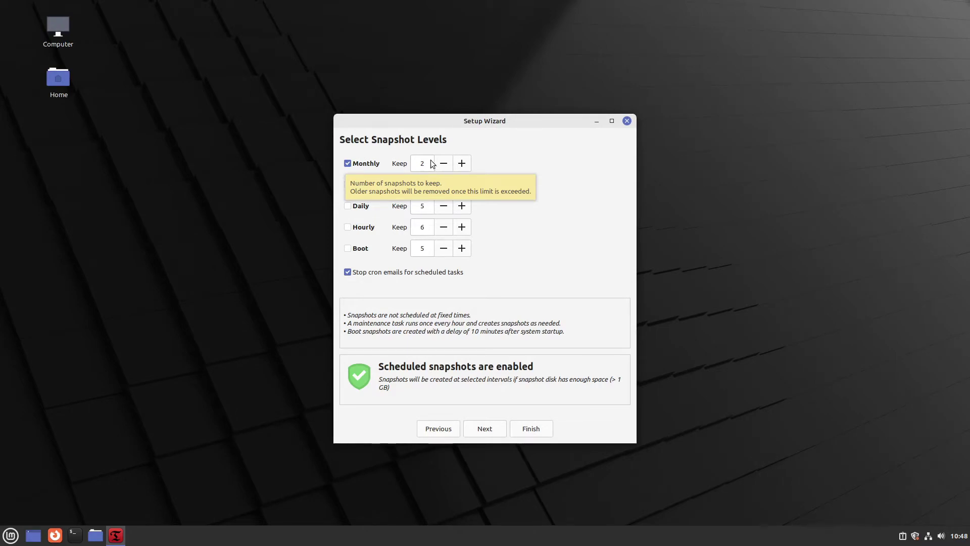
# Leave home directories excluded and finish the Timeshift setup wizard
pyautogui.click(484, 429)
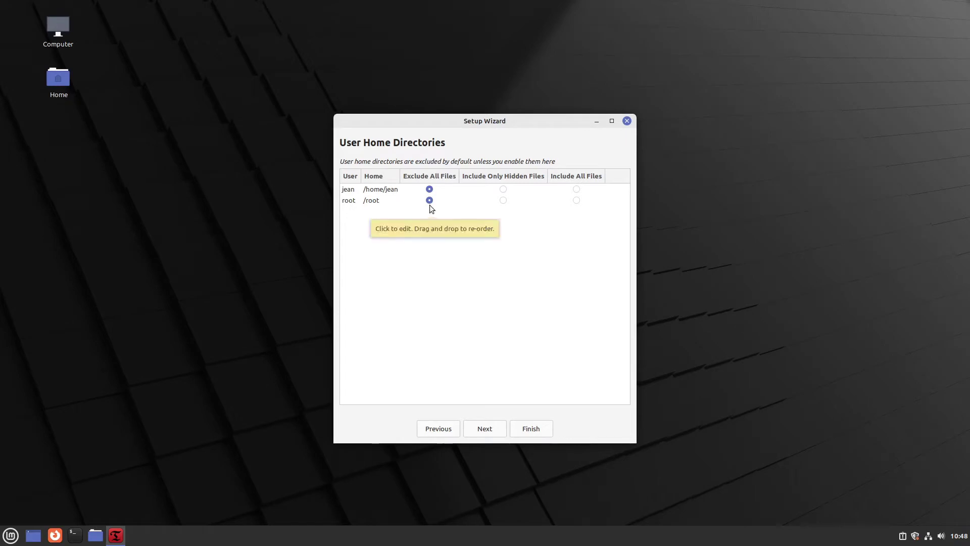
pyautogui.click(486, 428)
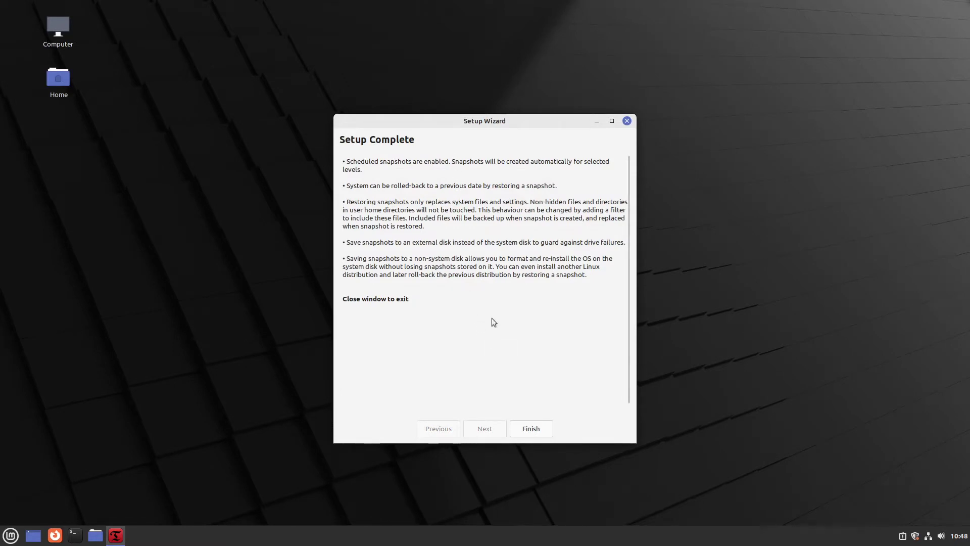
pyautogui.click(539, 429)
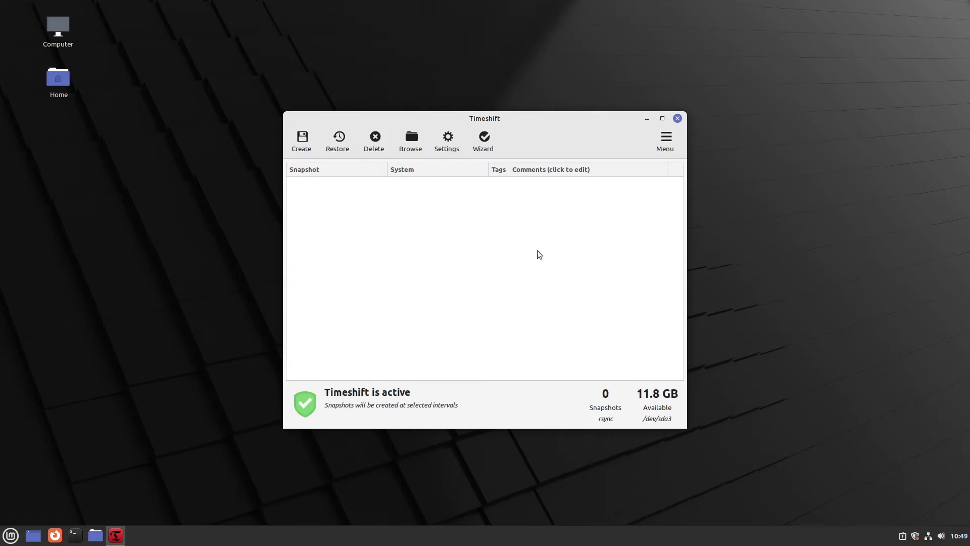
# Close Timeshift, open Update Manager from the tray and dismiss its welcome page
pyautogui.hotkey('alt', 'F4')
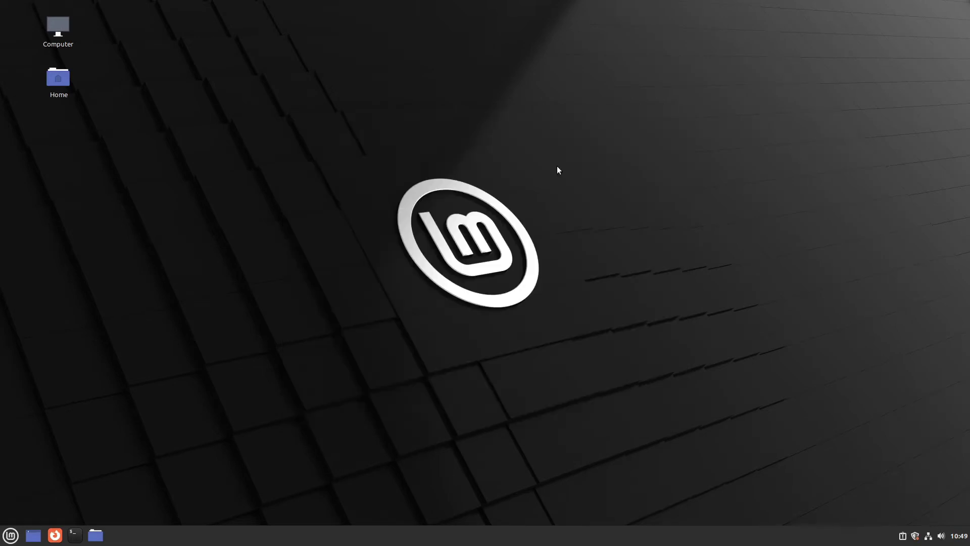
pyautogui.click(916, 540)
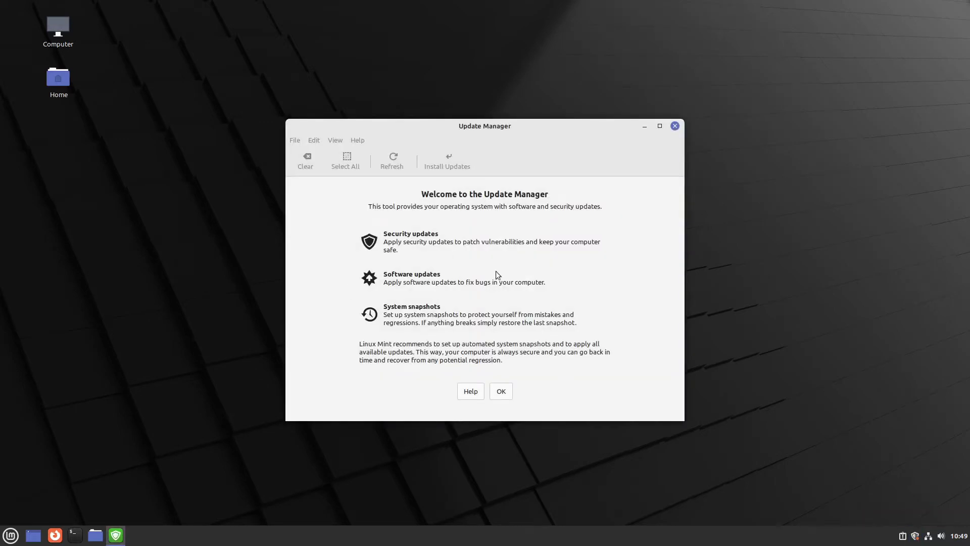
pyautogui.click(506, 394)
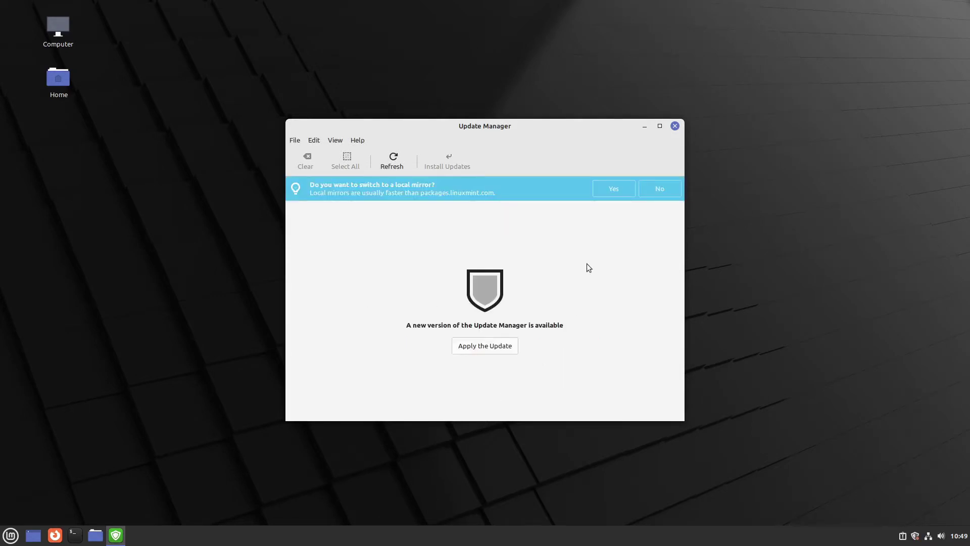
# Accept the local-mirror switch and authenticate to open Software Sources
pyautogui.click(614, 188)
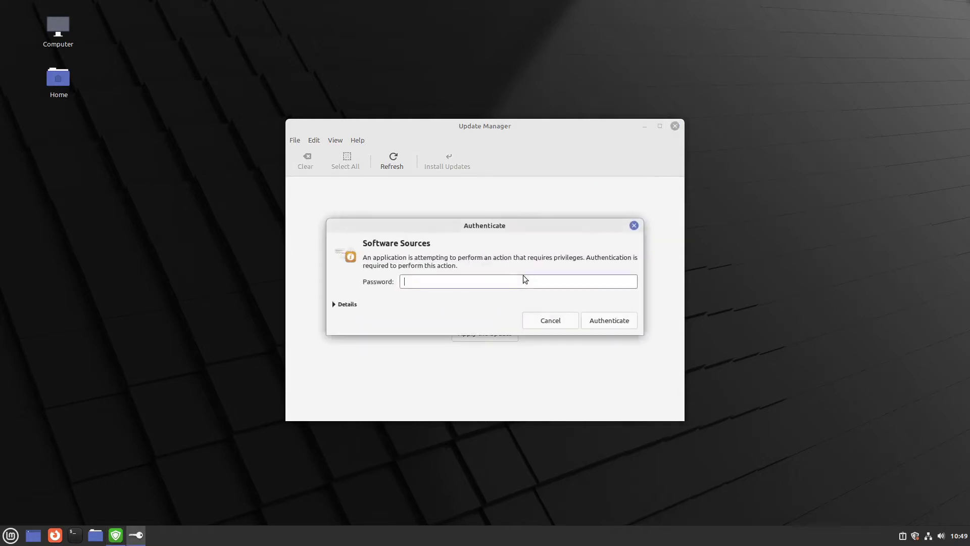
pyautogui.write('•••••••')
pyautogui.press('Return')
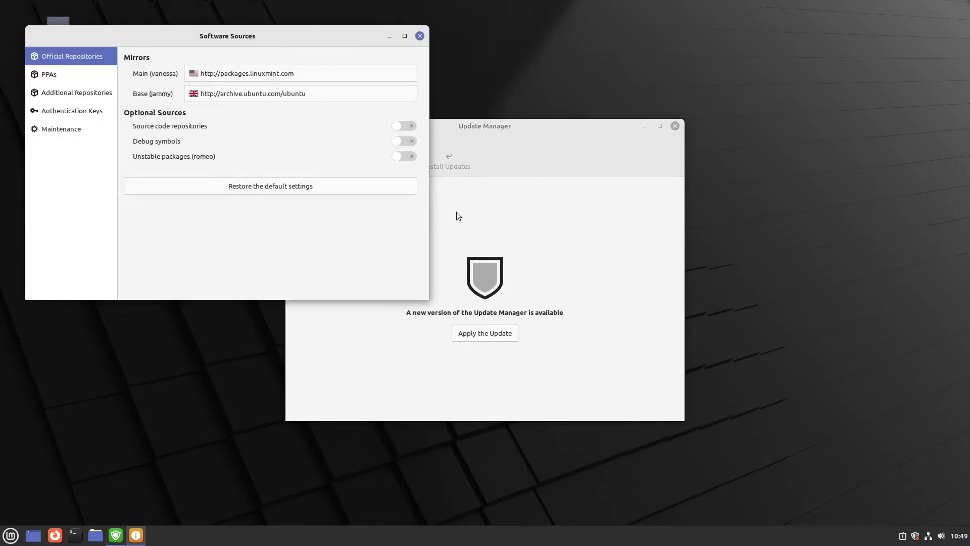
pyautogui.moveTo(248, 38); pyautogui.dragTo(423, 102)
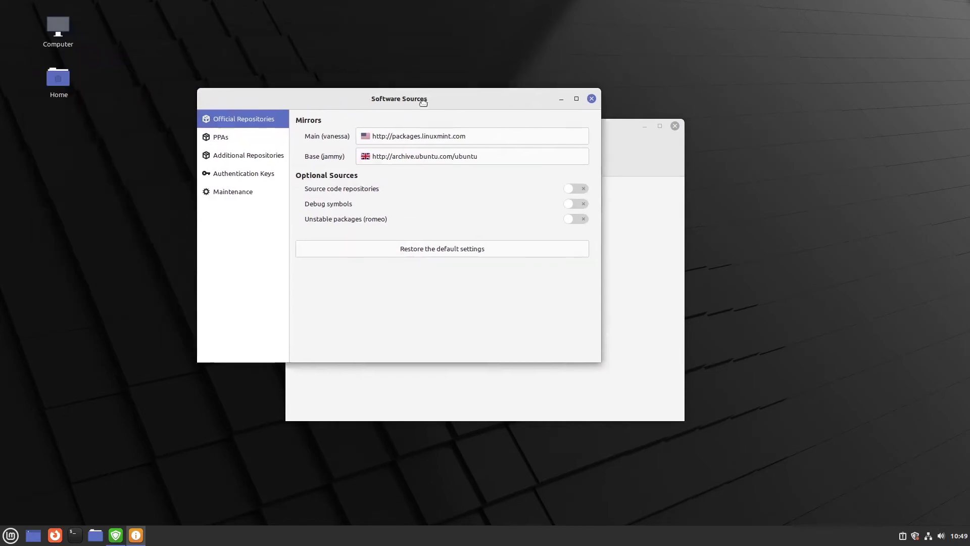
# Set Main to ftp.fau.de/mint/packages and Base to ftp.fau.de/ubuntu, then close Software Sources
pyautogui.click(427, 139)
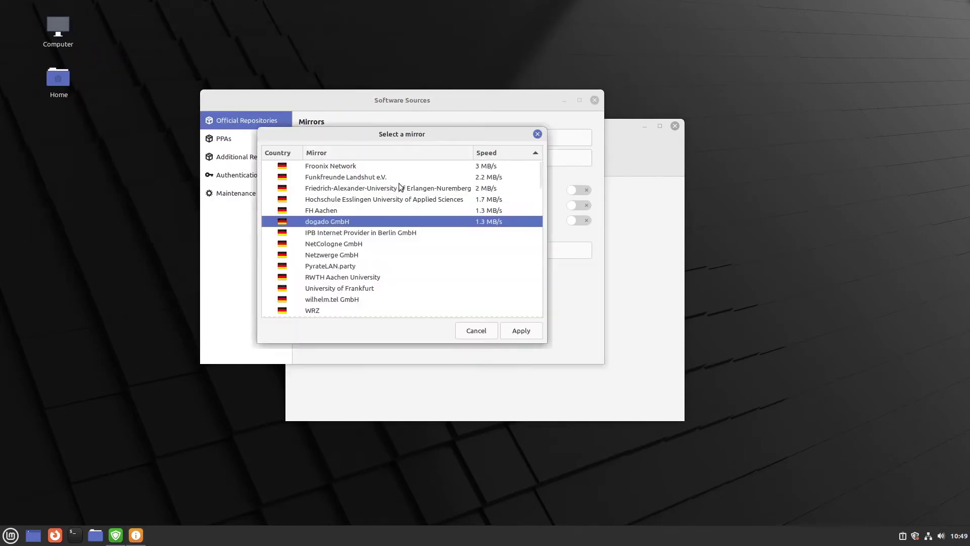
pyautogui.click(522, 332)
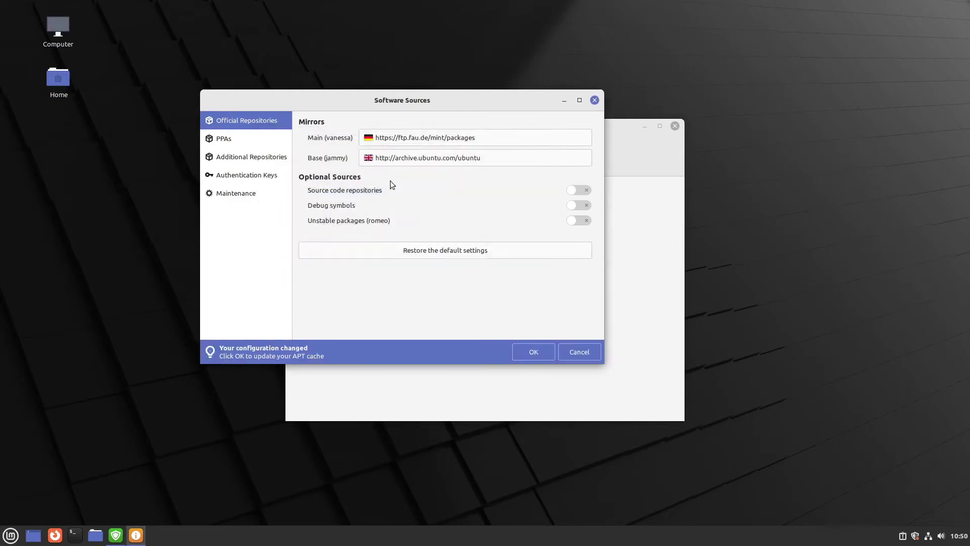
pyautogui.click(388, 159)
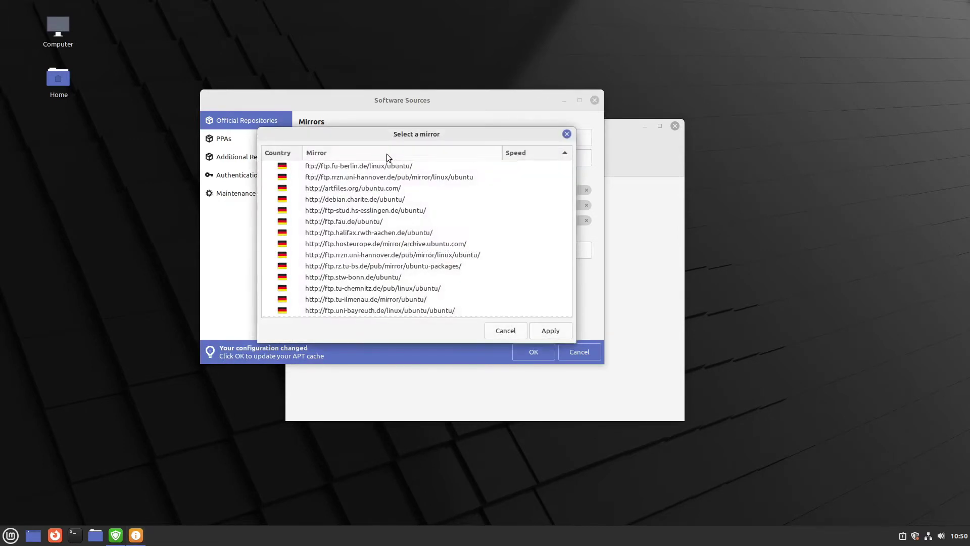
pyautogui.click(545, 330)
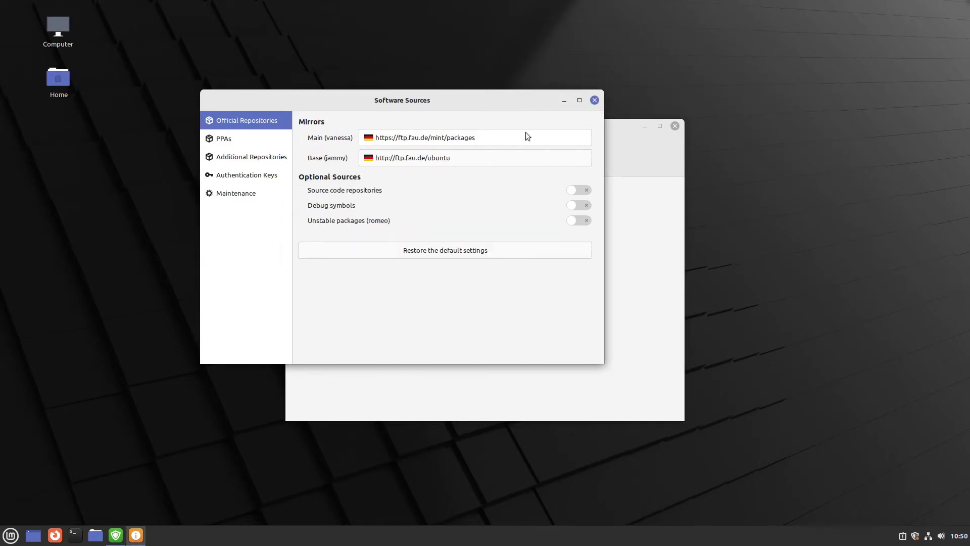
pyautogui.click(594, 100)
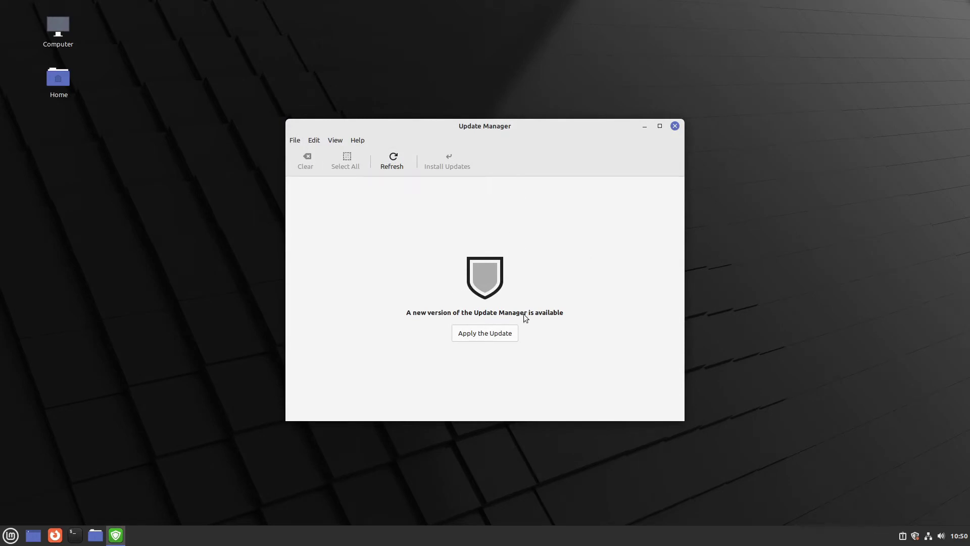
# Apply the new Update Manager version, then start installing the 100 selected updates (801 MB)
pyautogui.click(495, 335)
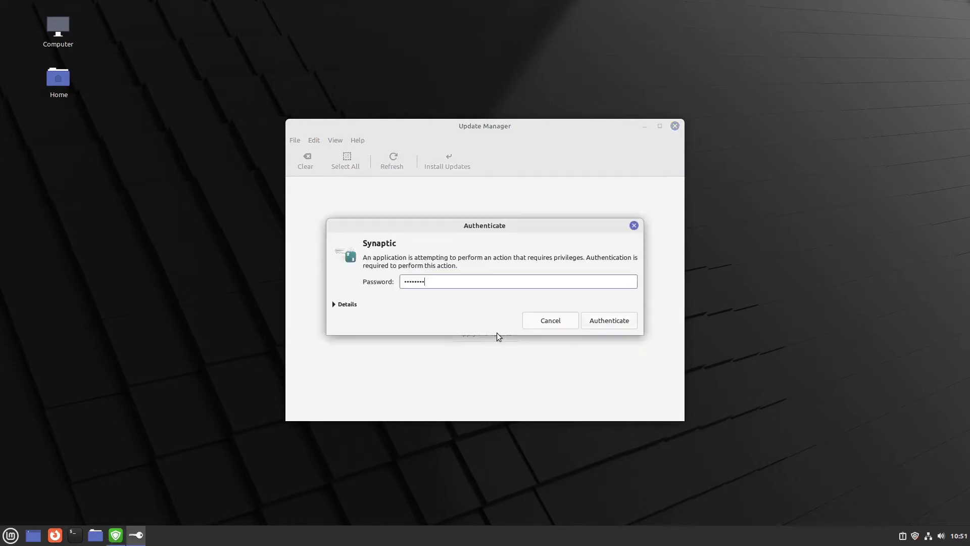
pyautogui.press('Escape')
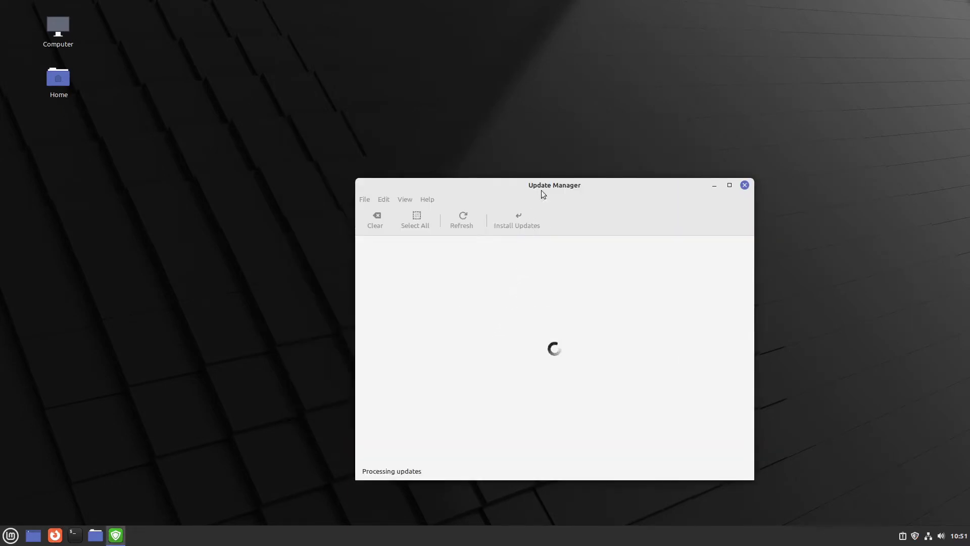
pyautogui.moveTo(543, 187); pyautogui.dragTo(442, 115)
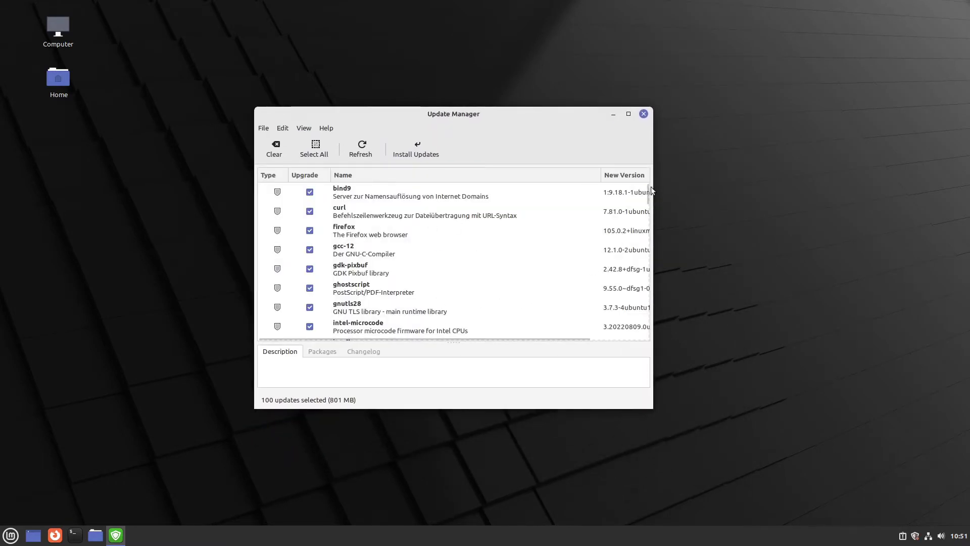
pyautogui.moveTo(647, 195); pyautogui.dragTo(638, 156)
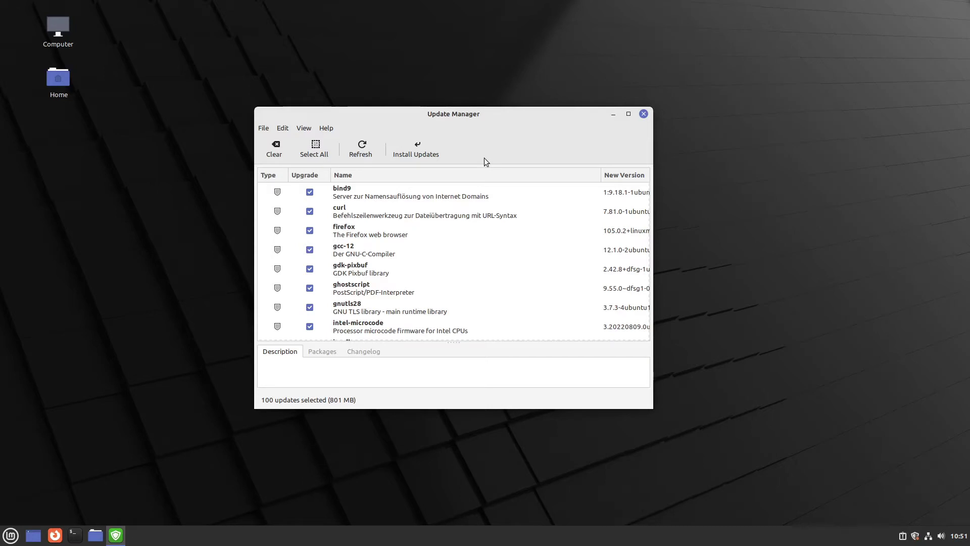
pyautogui.click(405, 144)
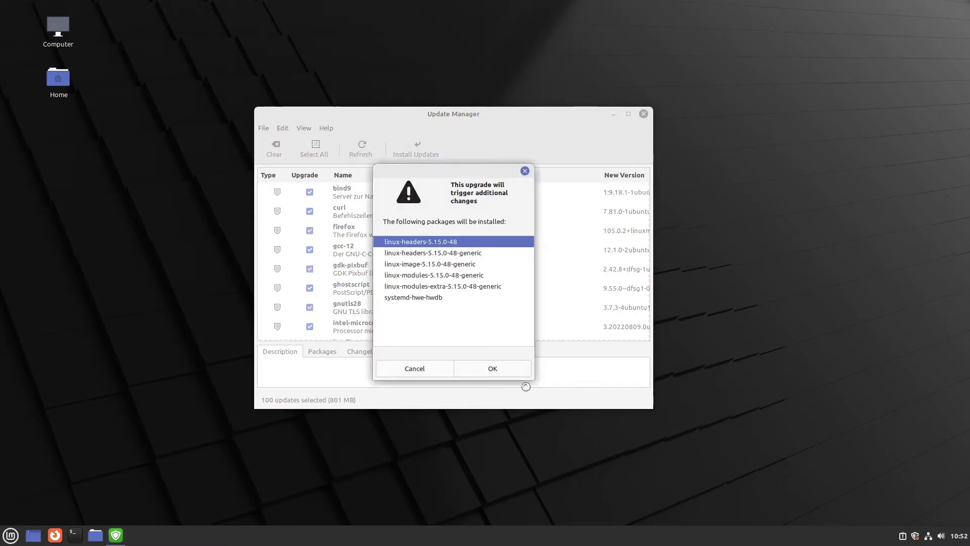
# Cancel the extra-packages notice and open the Automation section of Update Manager preferences
pyautogui.click(430, 370)
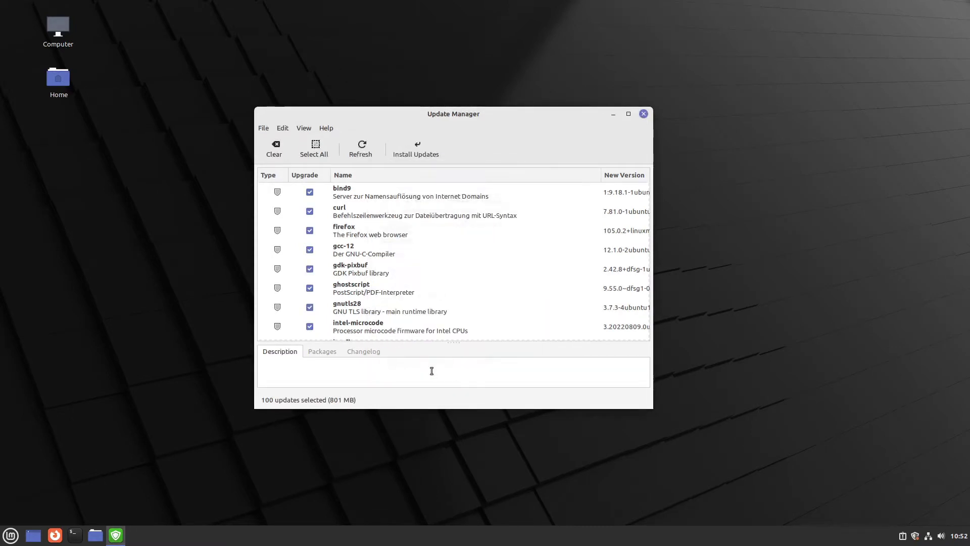
pyautogui.click(282, 127)
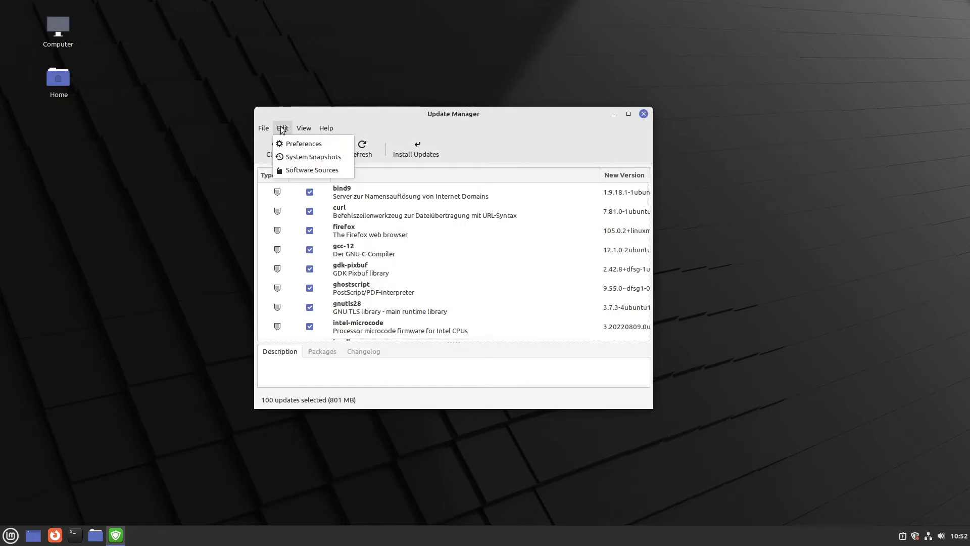
pyautogui.click(288, 145)
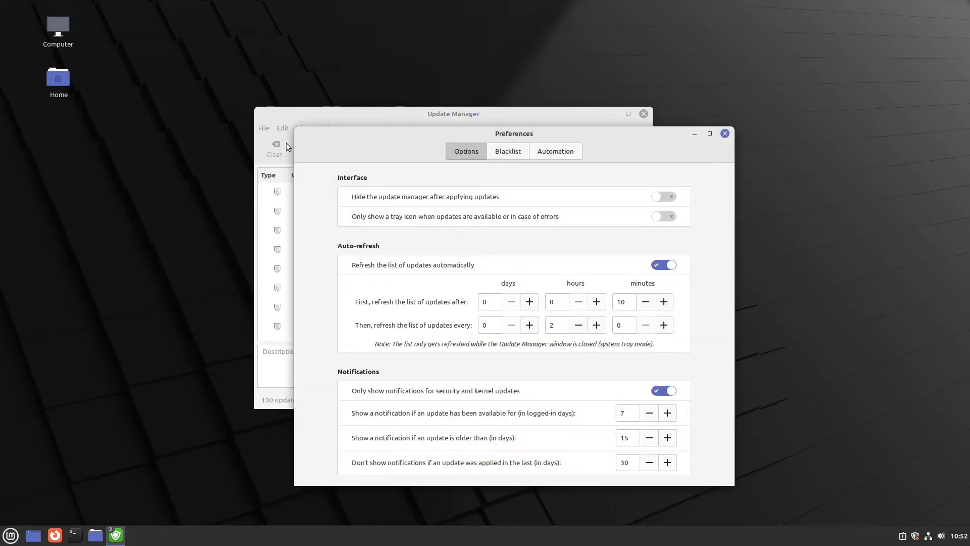
pyautogui.moveTo(337, 141); pyautogui.dragTo(272, 110)
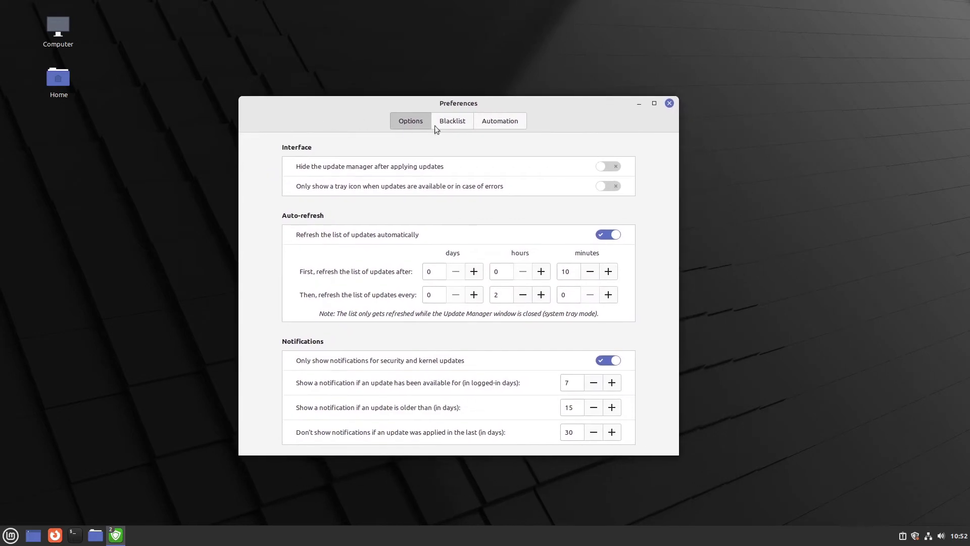
pyautogui.click(502, 122)
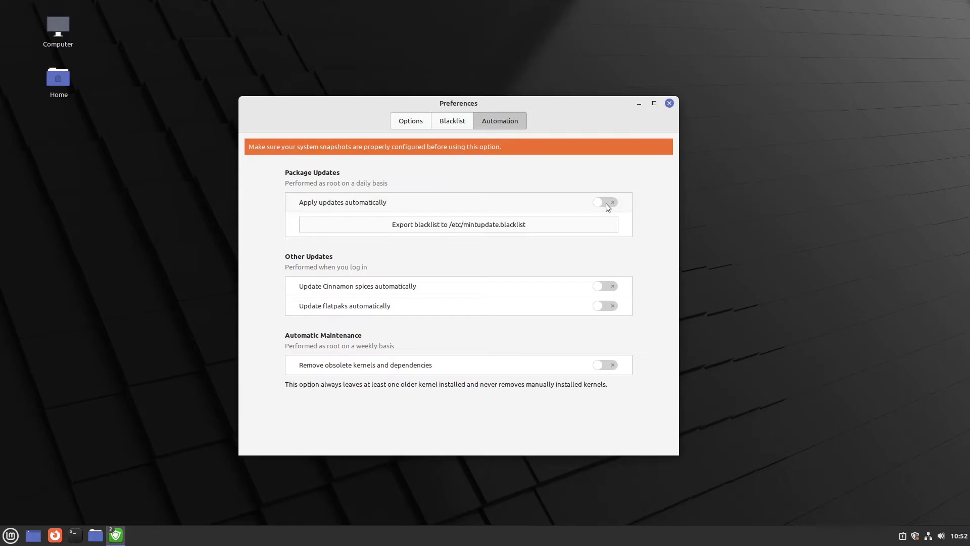
# Enable automatic package, Cinnamon spices and flatpak updates plus obsolete kernel removal
pyautogui.click(605, 204)
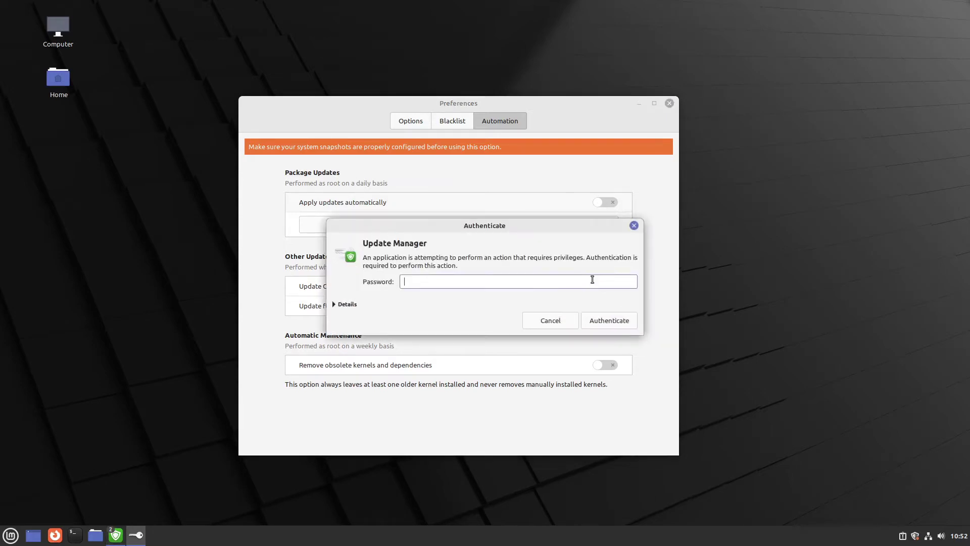
pyautogui.write('********')
pyautogui.click(603, 320)
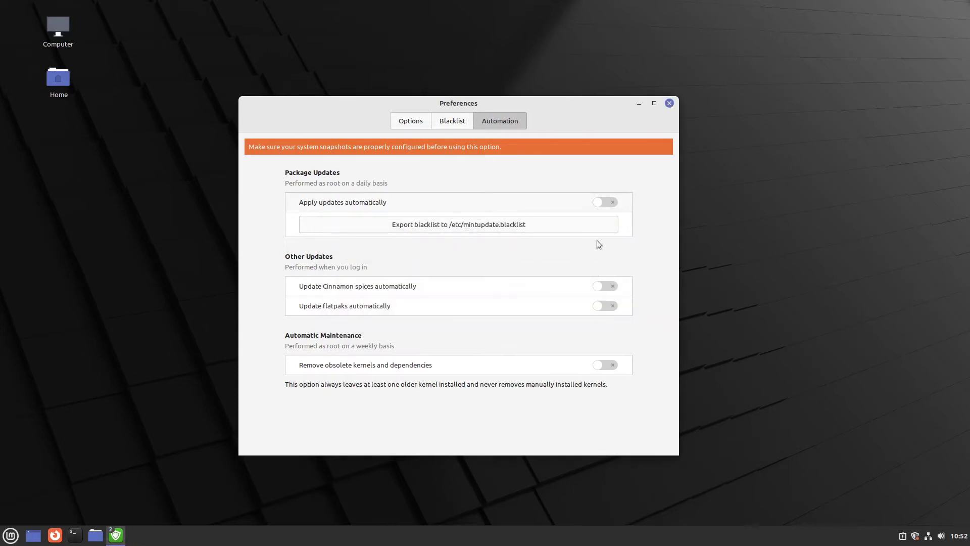
pyautogui.click(613, 287)
pyautogui.click(608, 306)
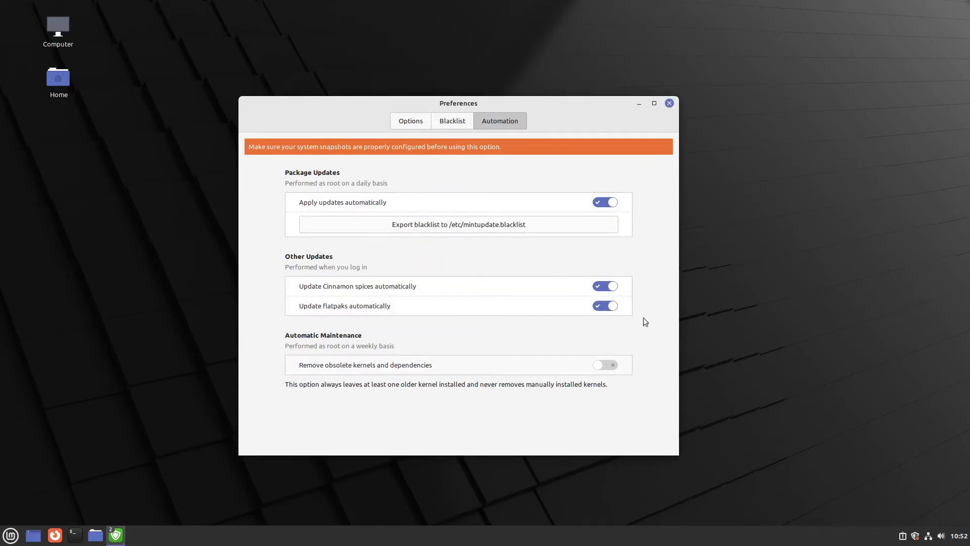
pyautogui.click(611, 365)
pyautogui.click(669, 103)
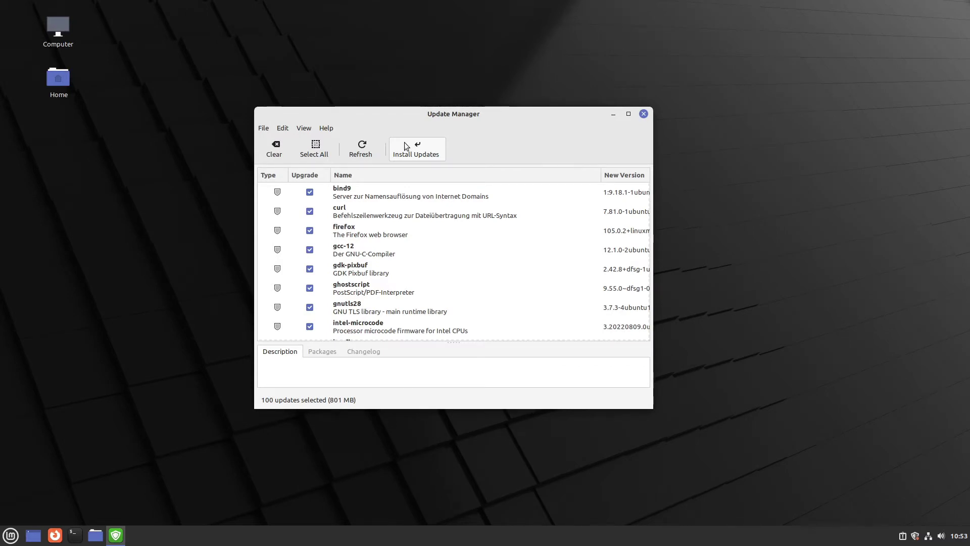
# Install the selected updates, accepting the extra kernel packages and entering the password
pyautogui.click(406, 146)
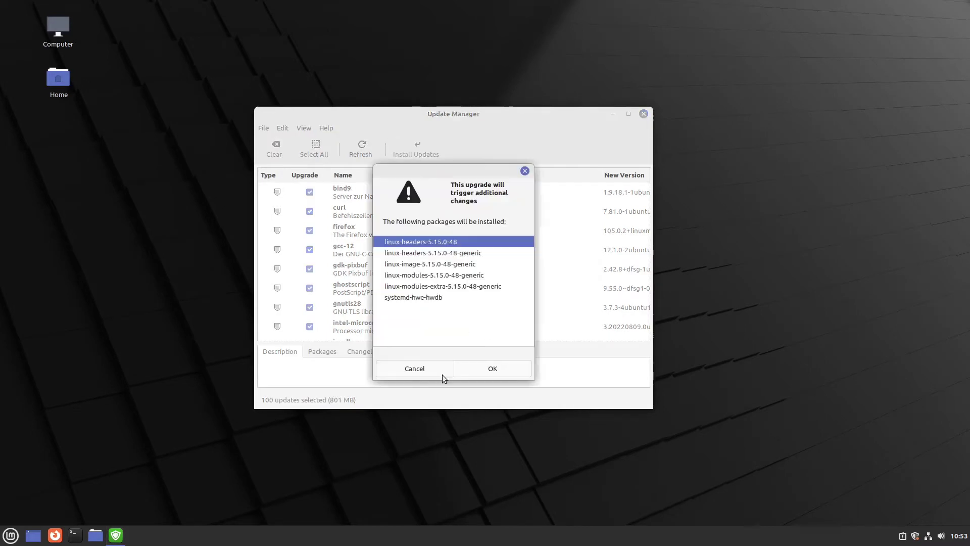
pyautogui.click(466, 372)
pyautogui.write('********')
pyautogui.press('Return')
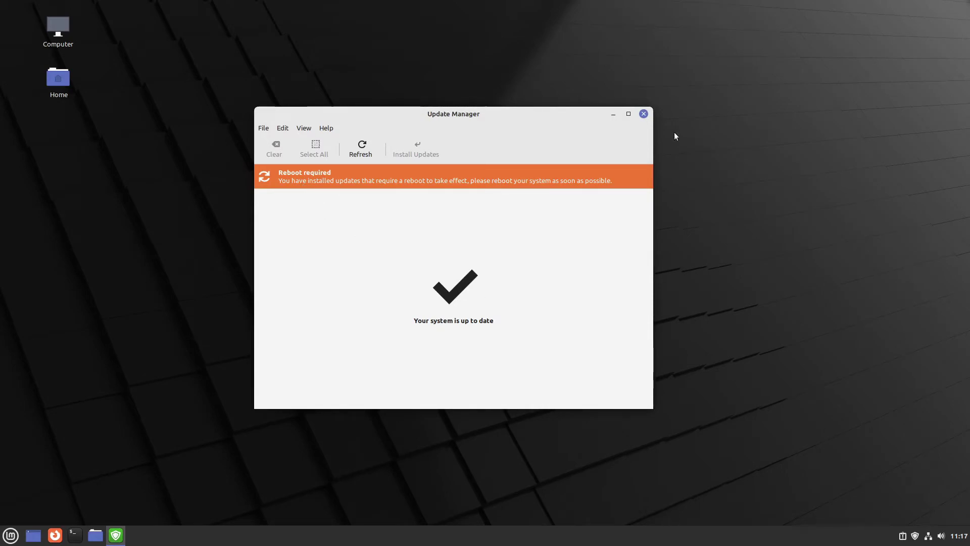
# Close Update Manager, dismiss the Connection Established notice and open the Mint menu
pyautogui.click(644, 114)
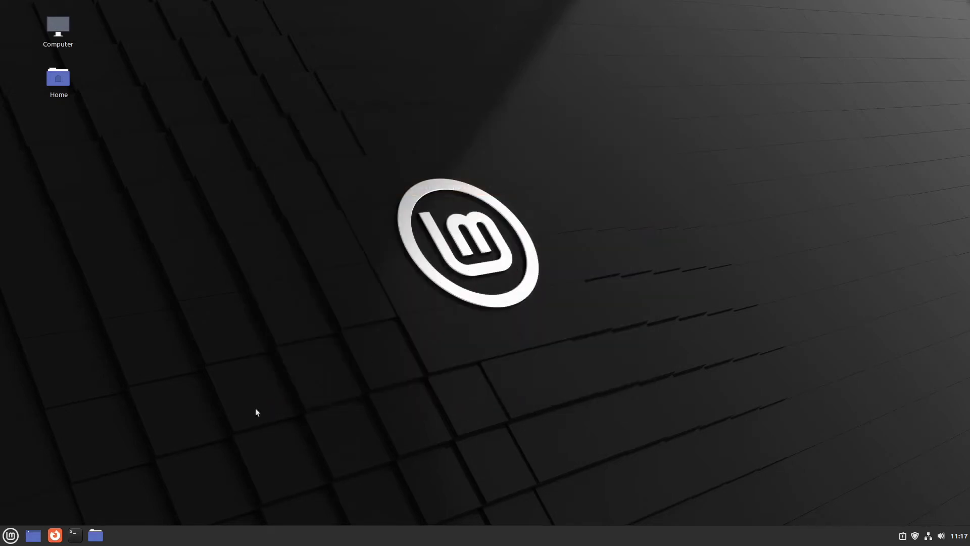
pyautogui.click(10, 535)
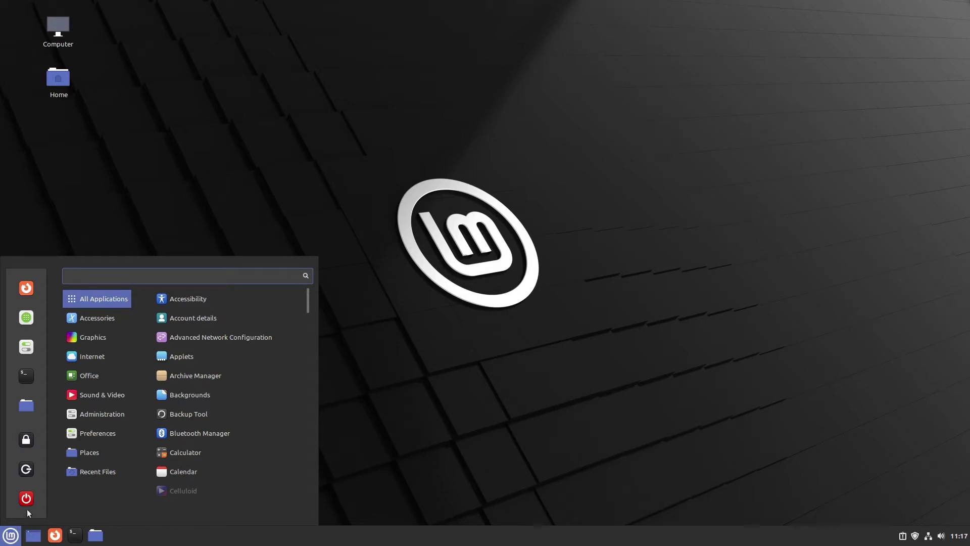
pyautogui.click(27, 498)
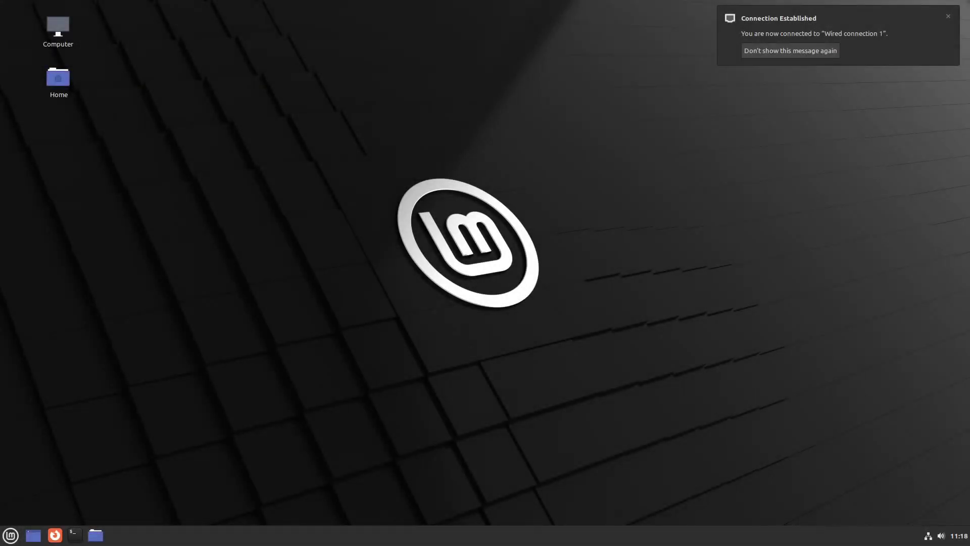
pyautogui.click(948, 17)
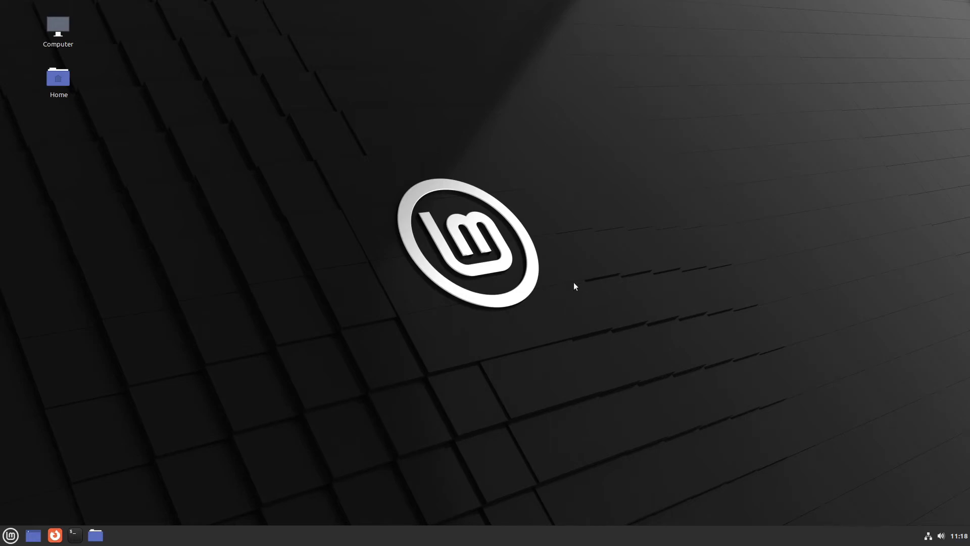
pyautogui.click(4, 537)
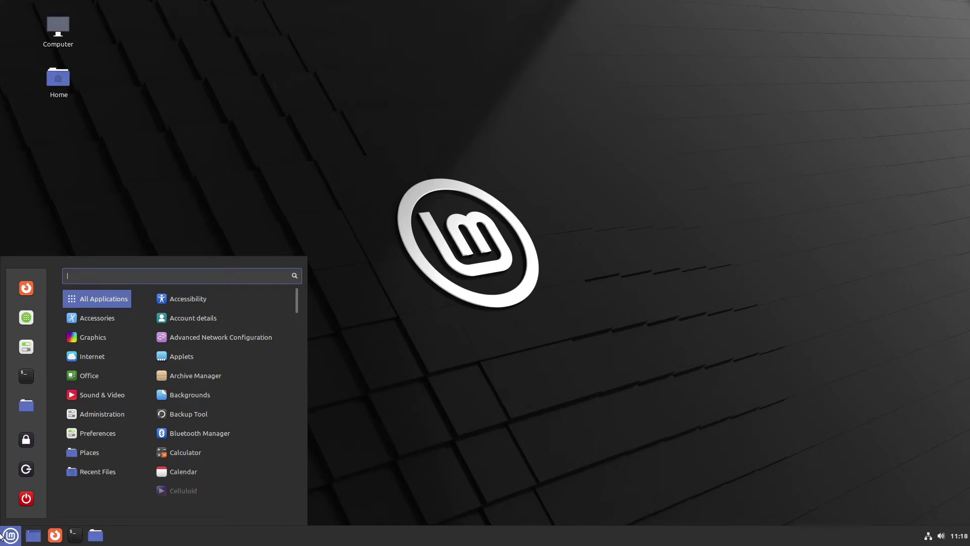
# Search 'driv' to launch Driver Manager and authenticate with the administrator password
pyautogui.write('driv')
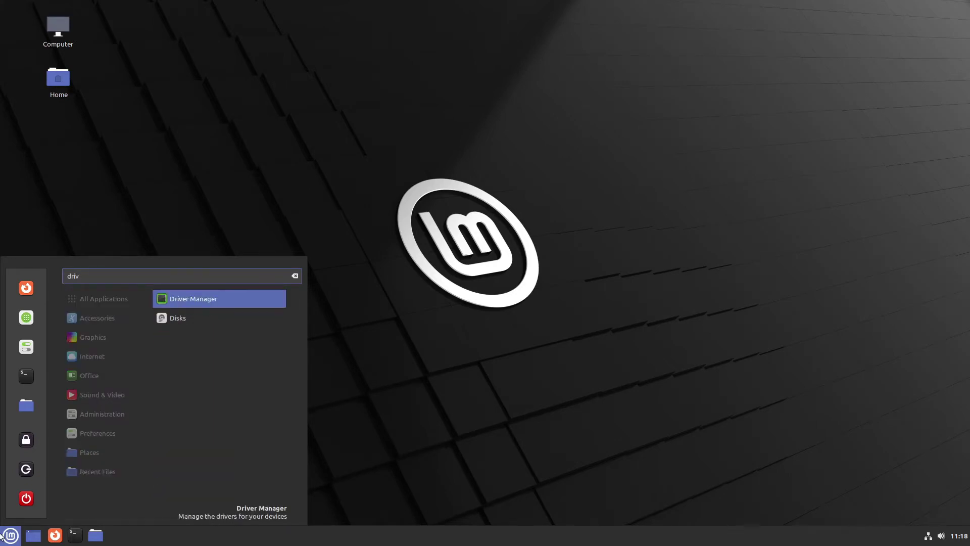
pyautogui.press('Return')
pyautogui.write('*****')
pyautogui.press('Return')
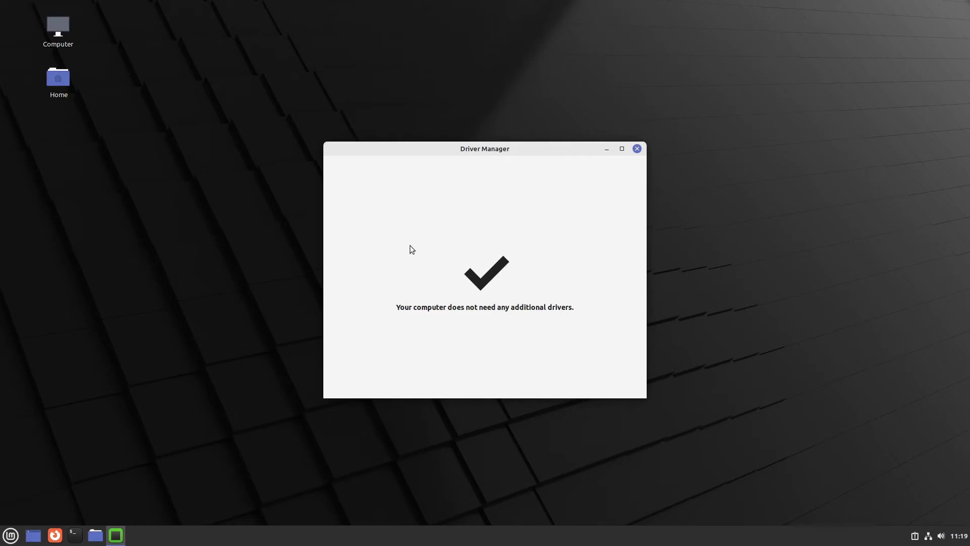
# Close Driver Manager and launch Firewall Configuration, authenticating with the admin password
pyautogui.click(636, 150)
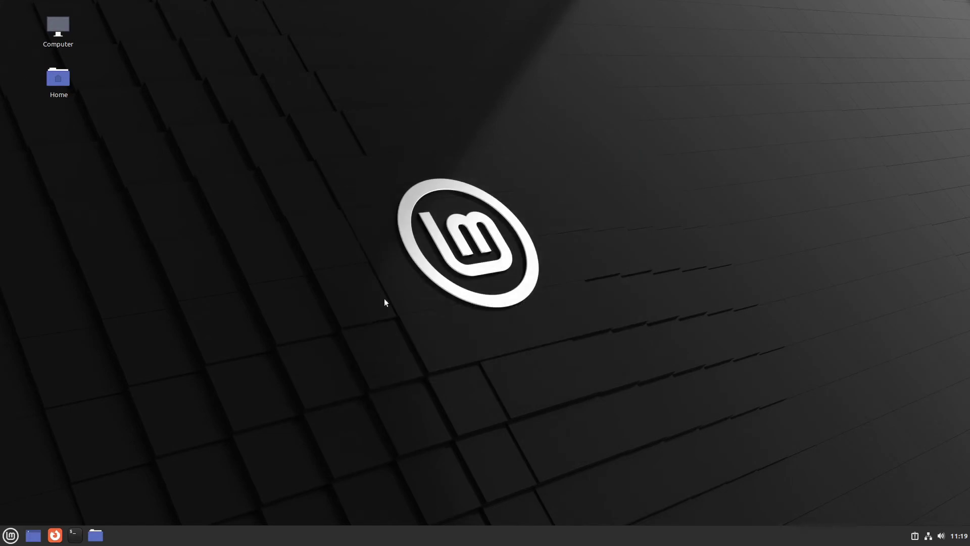
pyautogui.click(11, 535)
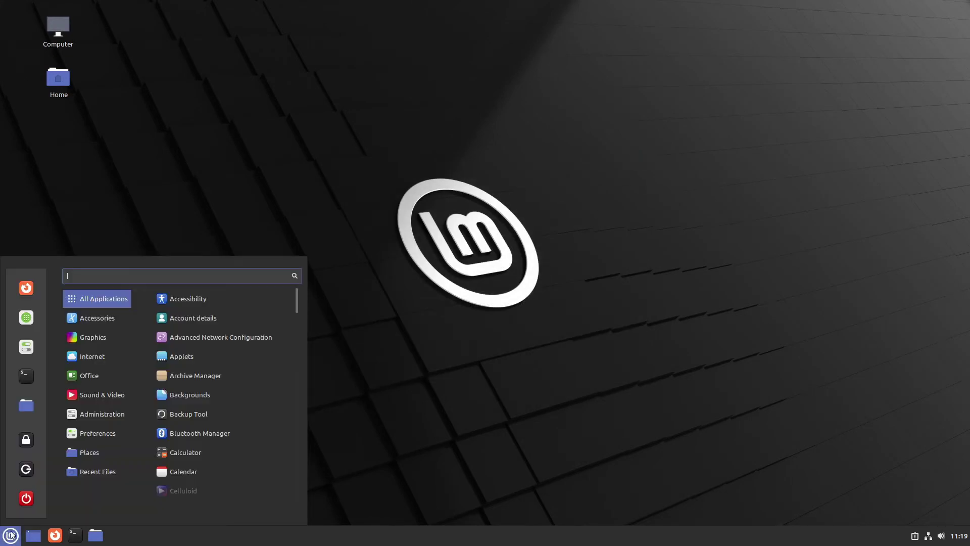
pyautogui.write('fire')
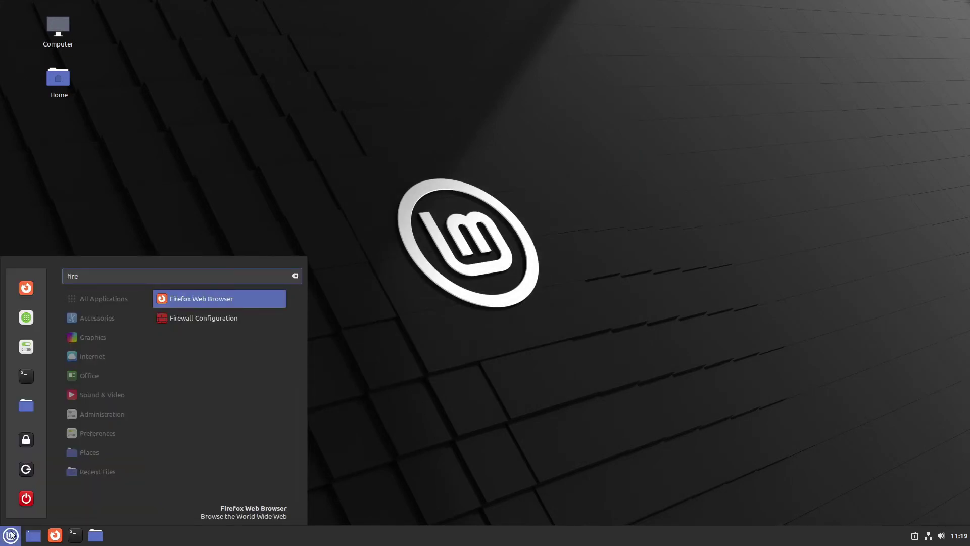
pyautogui.press('Down')
pyautogui.press('Return')
pyautogui.write('••••••')
pyautogui.press('Return')
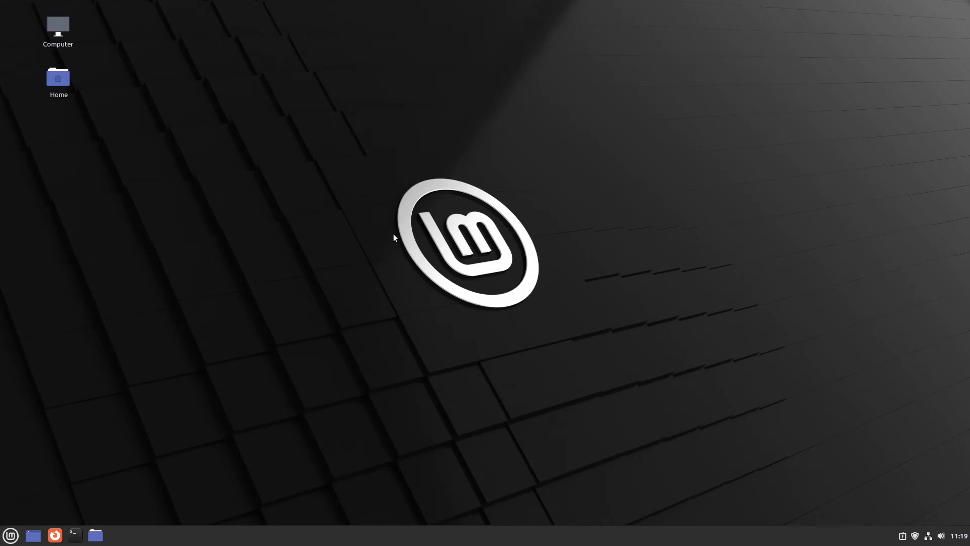
# Turn the firewall on for the Home profile (incoming Deny, outgoing Allow) and widen its window
pyautogui.moveTo(80, 82); pyautogui.dragTo(338, 123)
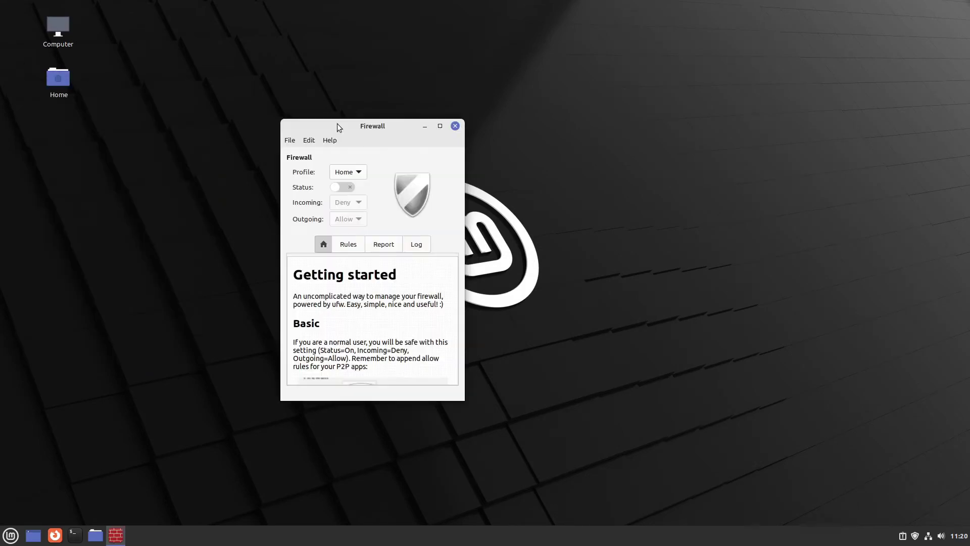
pyautogui.click(336, 187)
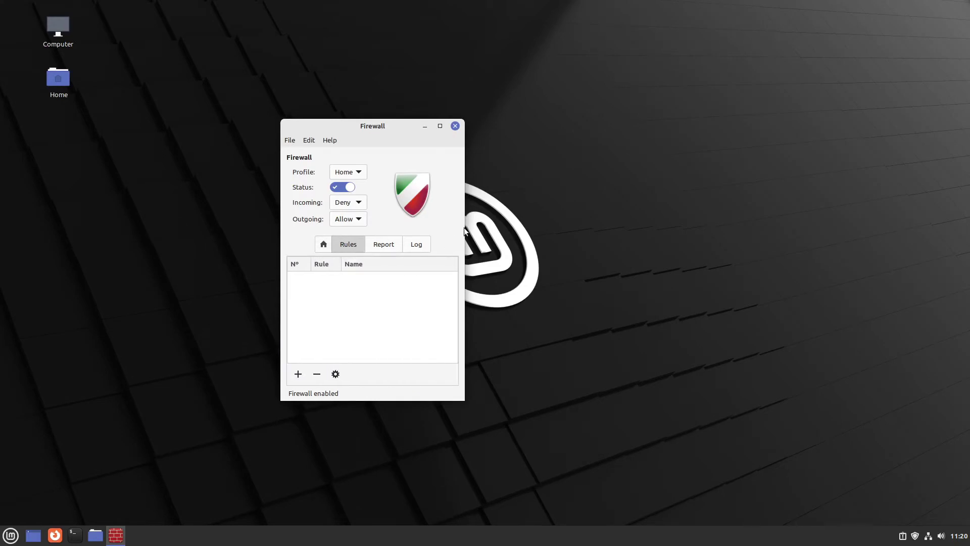
pyautogui.moveTo(464, 227); pyautogui.dragTo(527, 230)
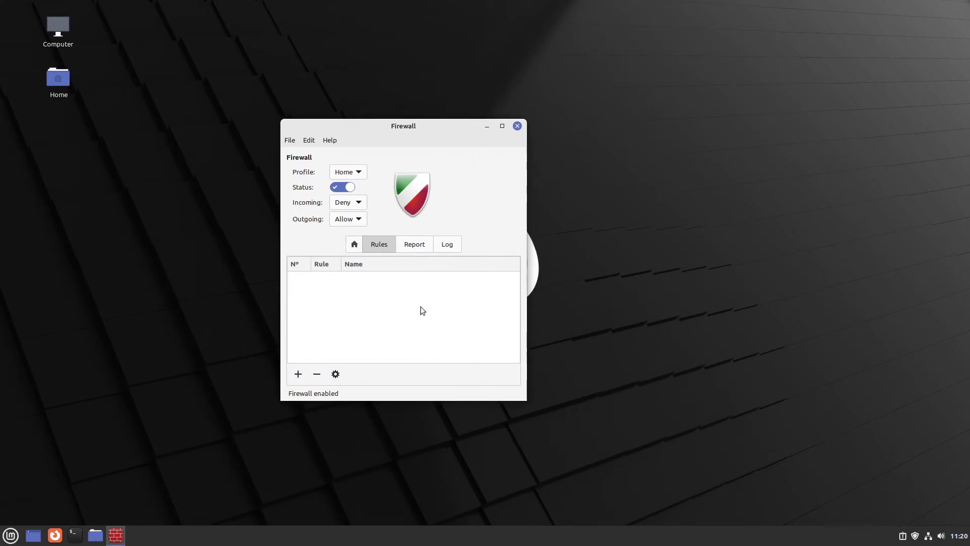
# Start a new firewall rule, filtering preconfigured applications by 'ssh', then RDP, then 'Minec'
pyautogui.click(300, 374)
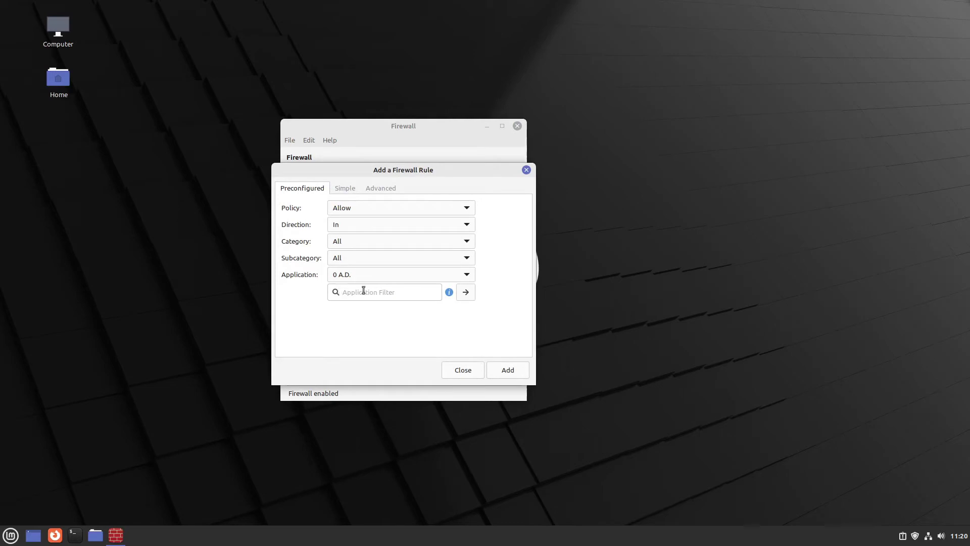
pyautogui.click(364, 291)
pyautogui.write('ssh')
pyautogui.click(348, 270)
pyautogui.click(348, 274)
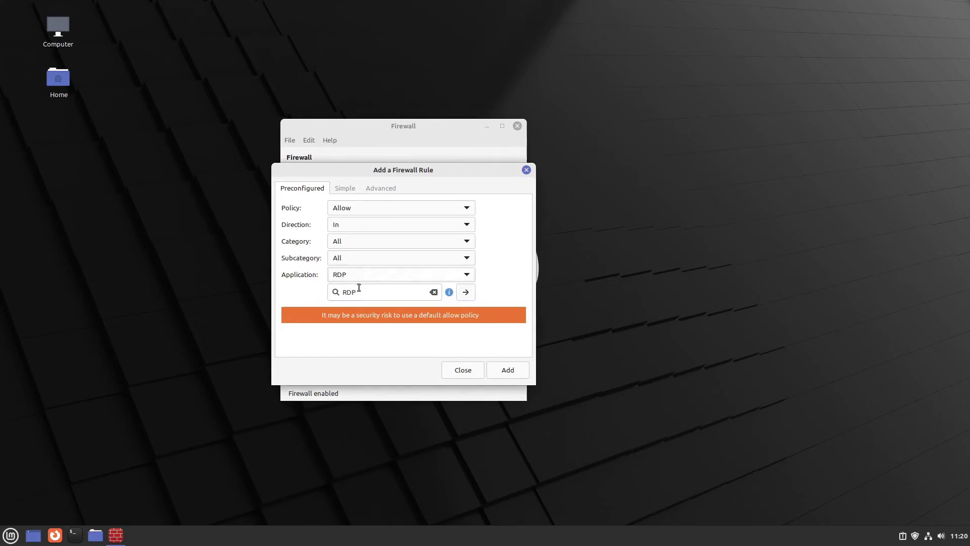
pyautogui.press('BackSpace')
pyautogui.press('BackSpace')
pyautogui.press('BackSpace')
pyautogui.write('Minec')
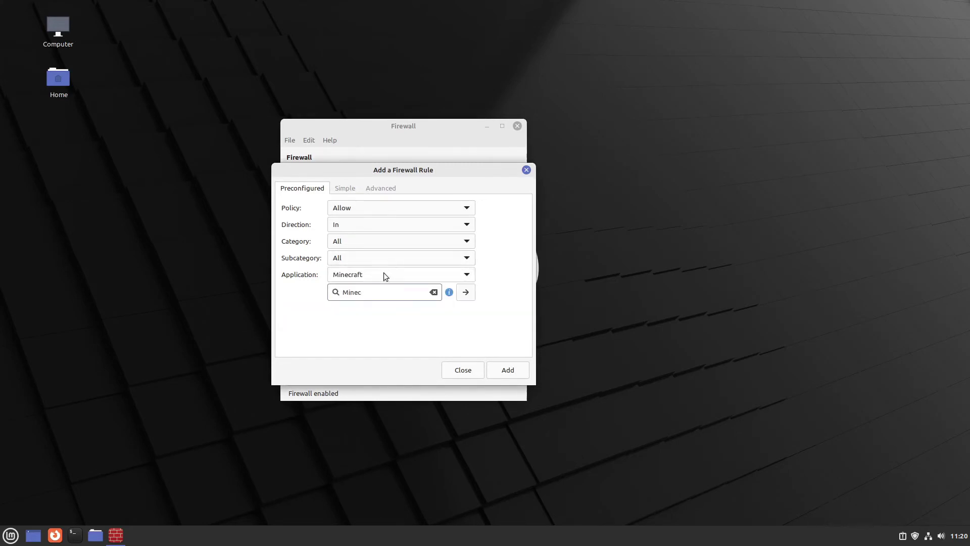
# Cancel the rule dialog, switch the firewall back off and close Firewall Configuration
pyautogui.click(467, 368)
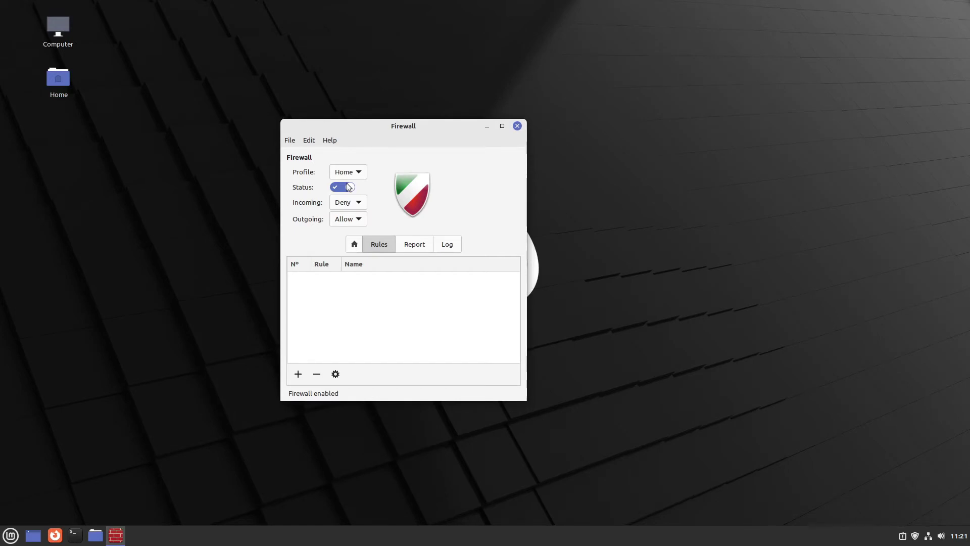
pyautogui.click(347, 187)
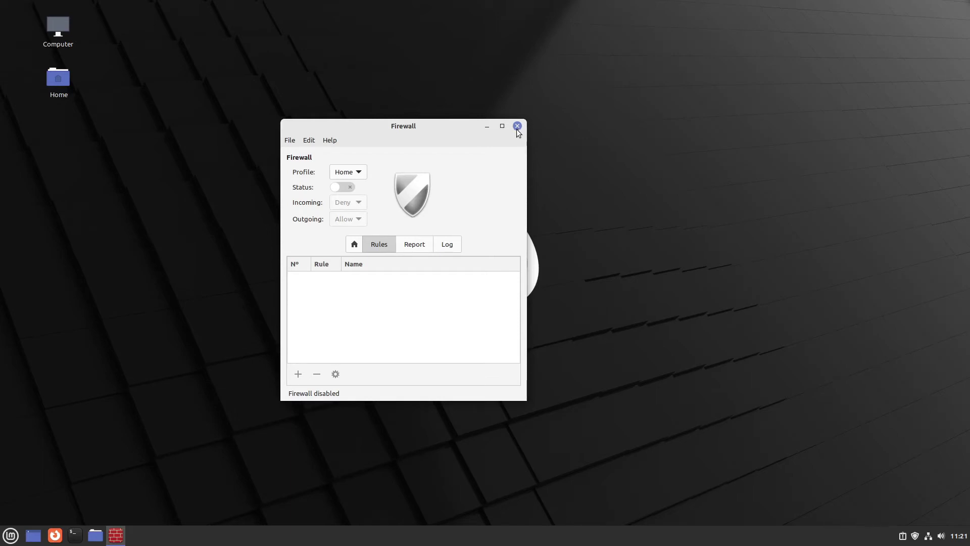
pyautogui.click(517, 126)
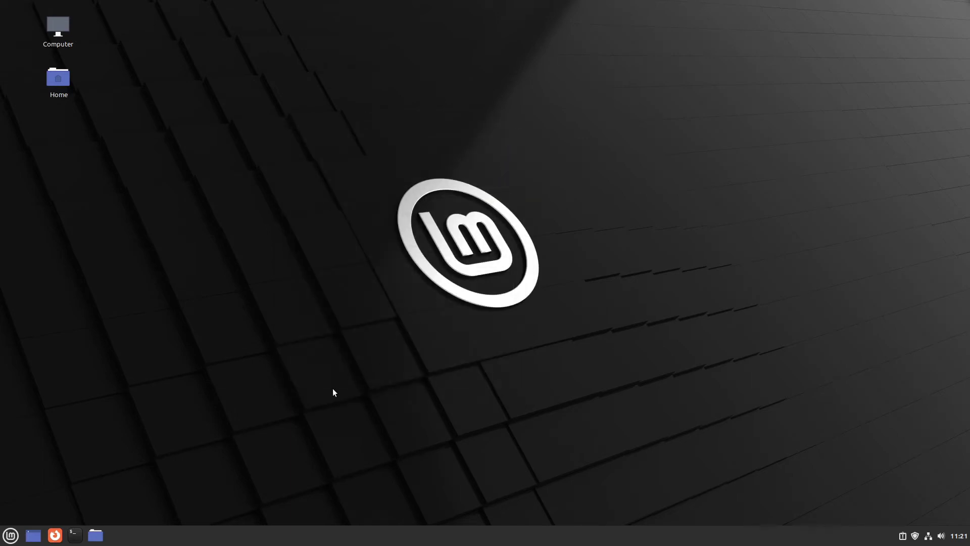
# Find Flatseal in Software Manager and install it, accepting the extra Flatpak runtimes (747.5 MB)
pyautogui.click(10, 534)
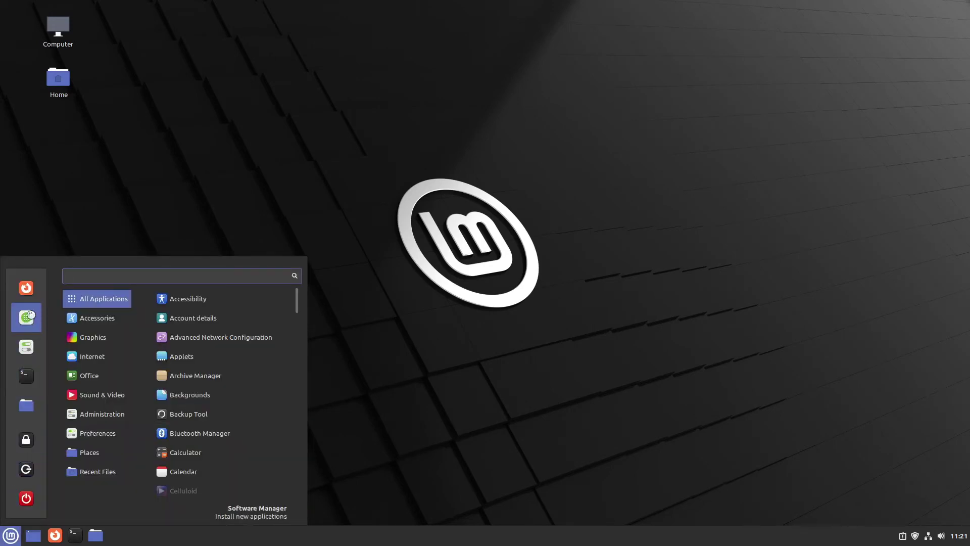
pyautogui.click(26, 317)
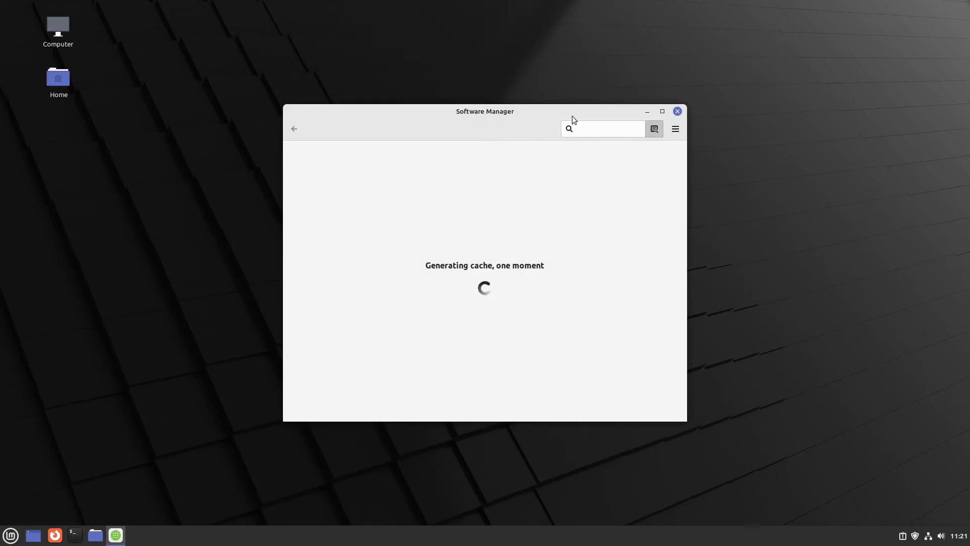
pyautogui.click(593, 125)
pyautogui.write('Flatseal')
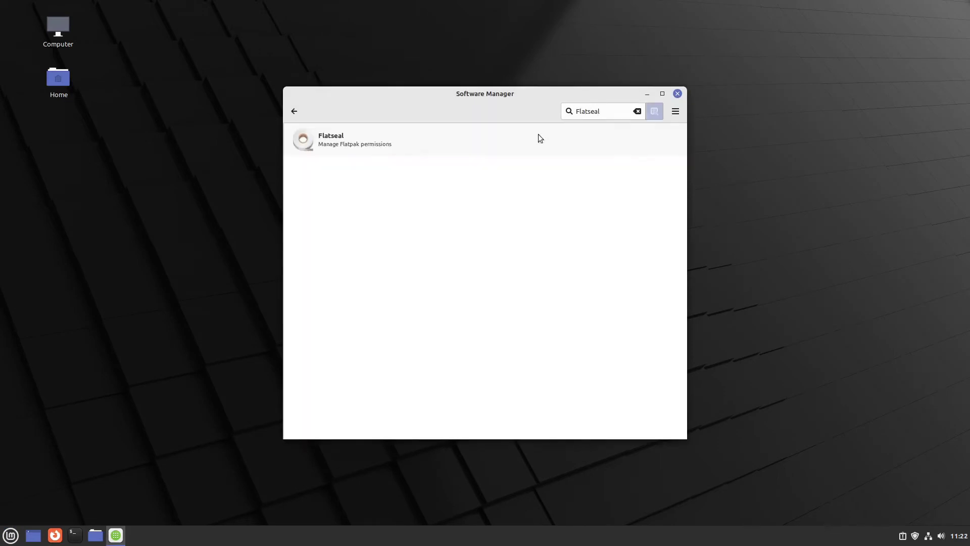
pyautogui.click(432, 140)
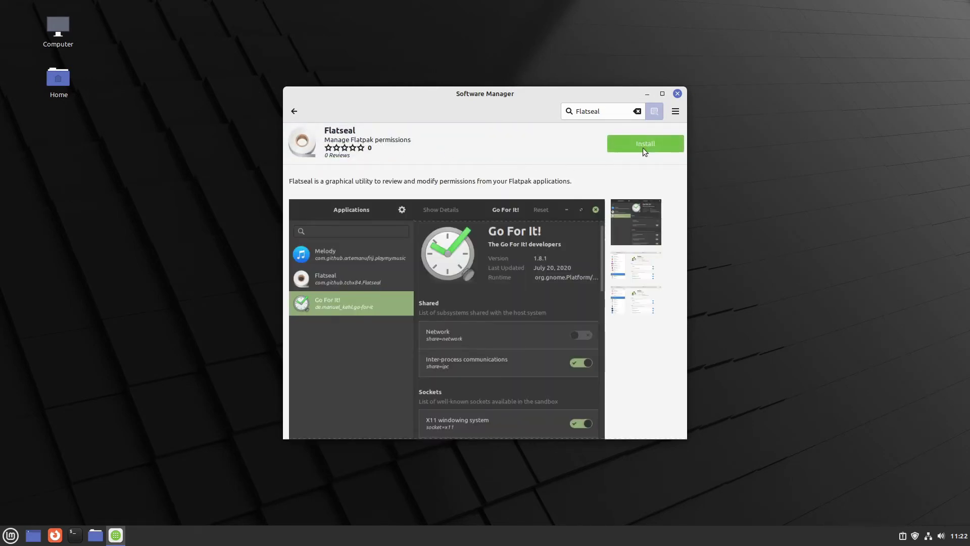
pyautogui.click(646, 144)
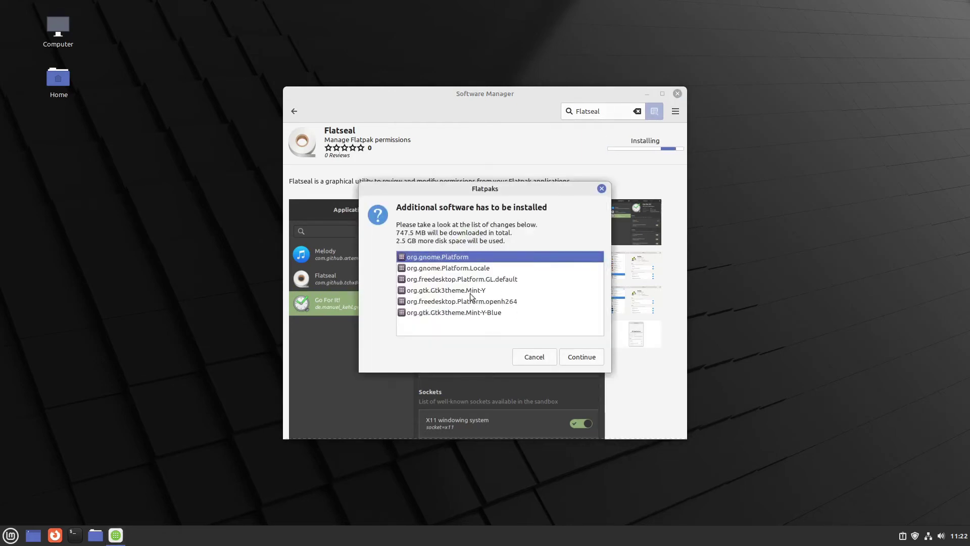
pyautogui.click(574, 359)
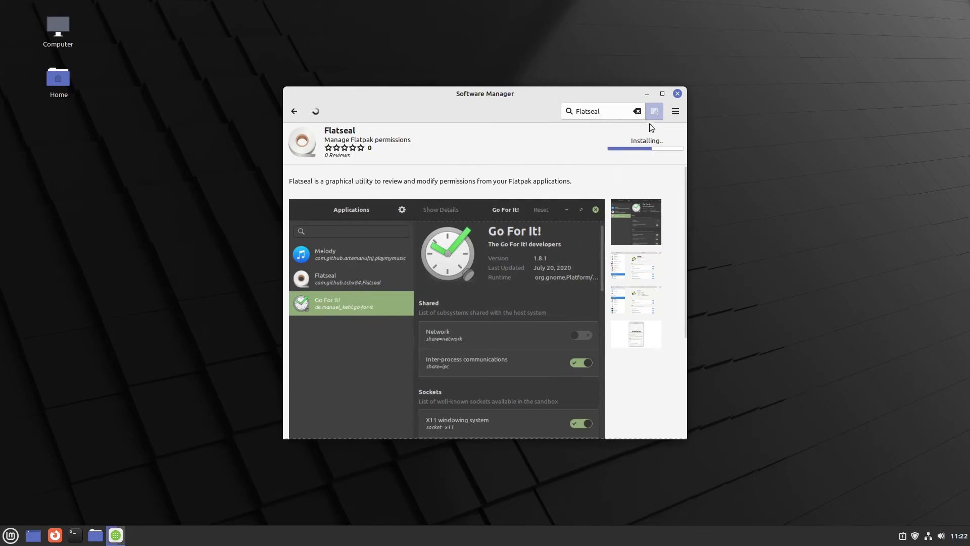
# Search for Chrome, install Google Chrome with its runtimes, then close Software Manager
pyautogui.doubleClick(616, 108)
pyautogui.write('Chrome')
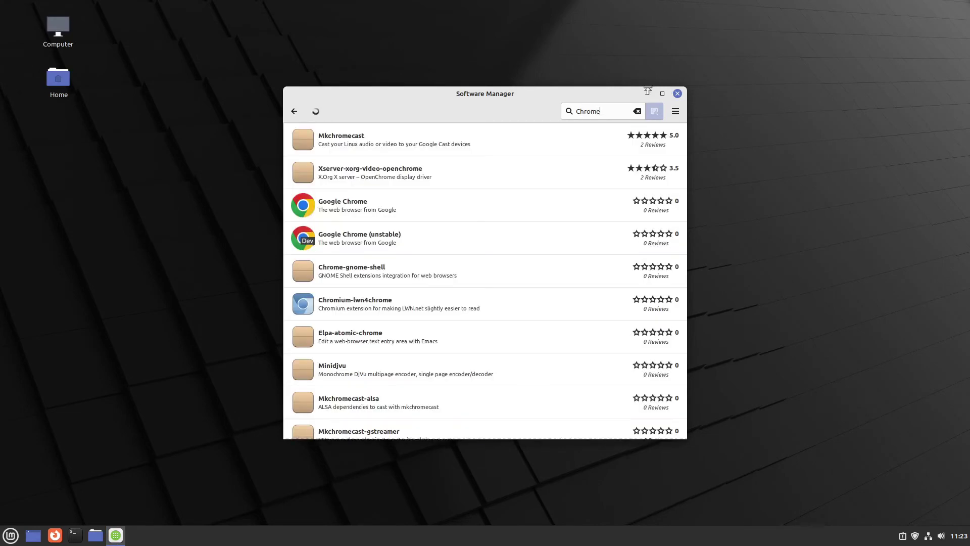
pyautogui.click(463, 213)
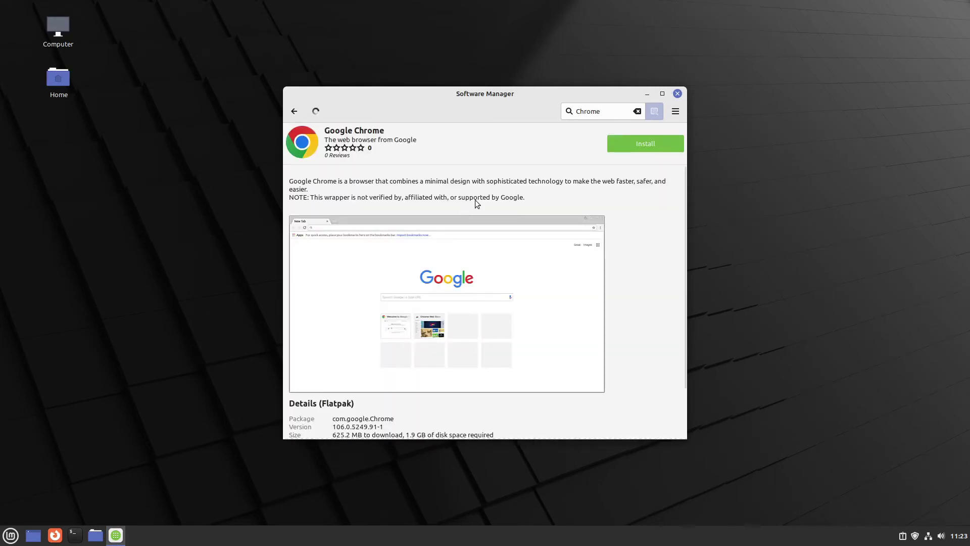
pyautogui.click(646, 144)
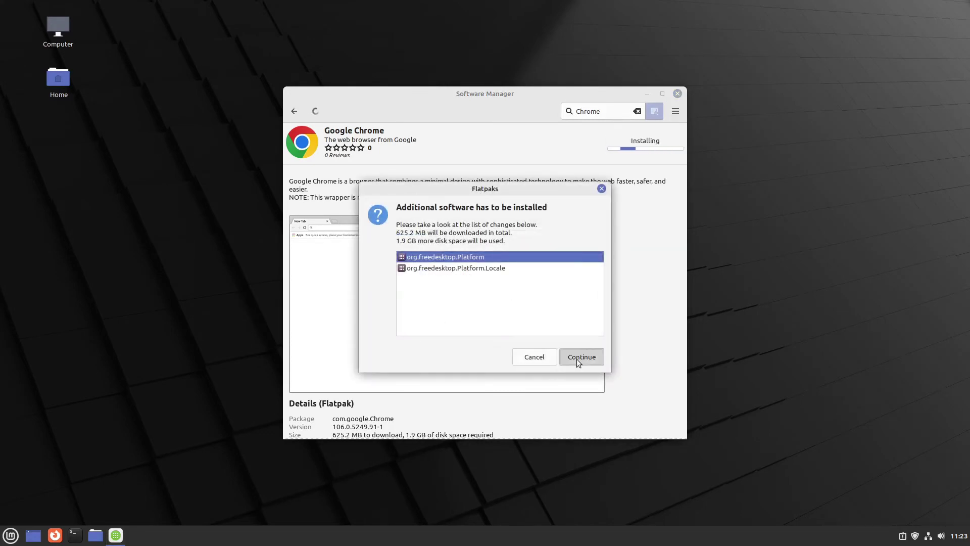
pyautogui.click(580, 357)
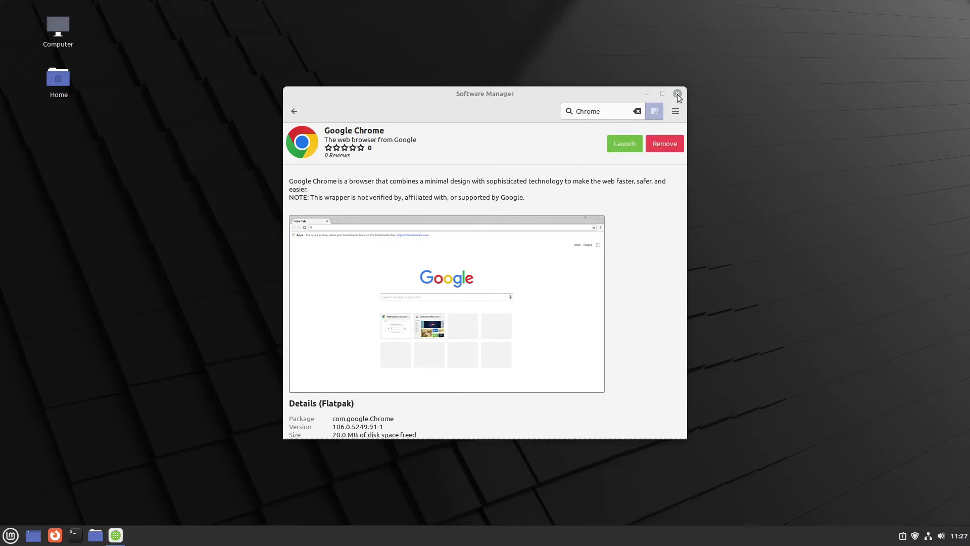
pyautogui.click(677, 94)
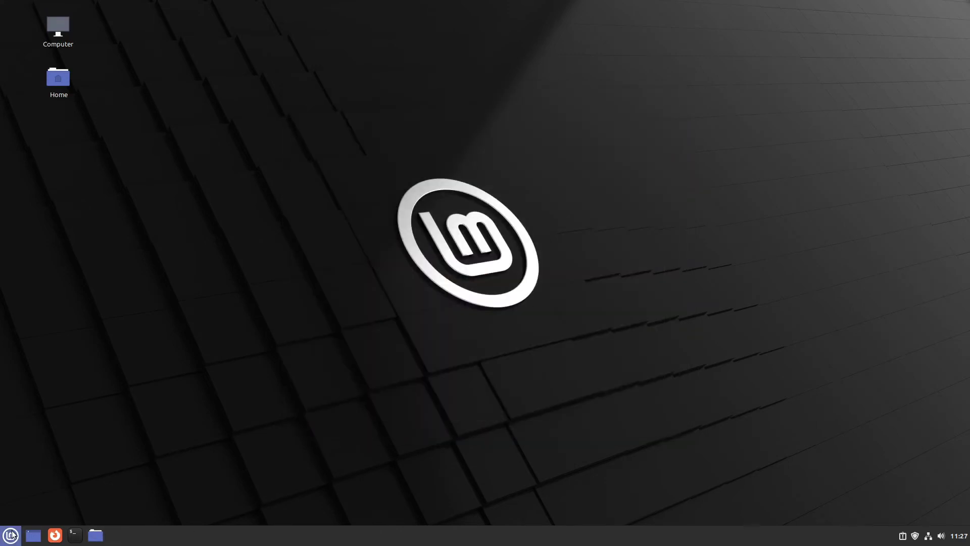
pyautogui.click(12, 534)
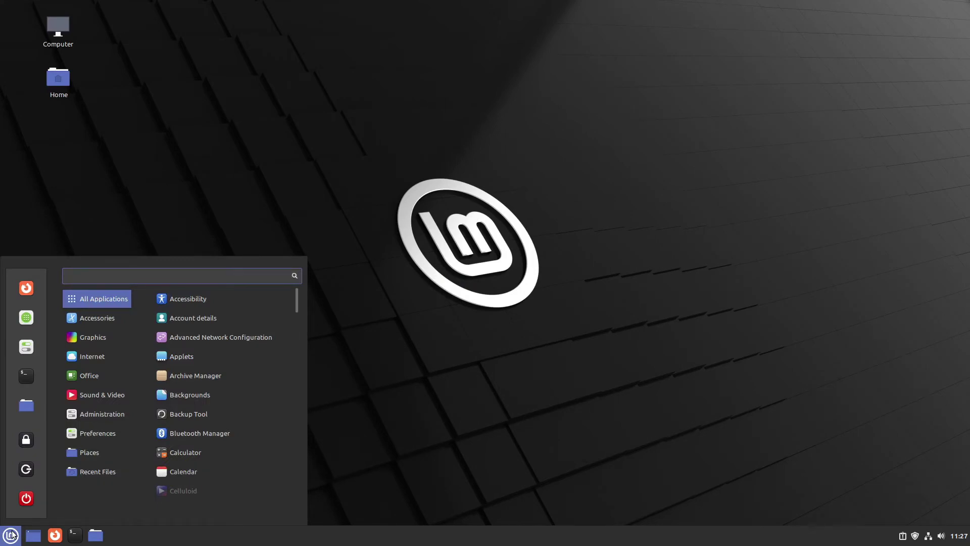
pyautogui.write('fls')
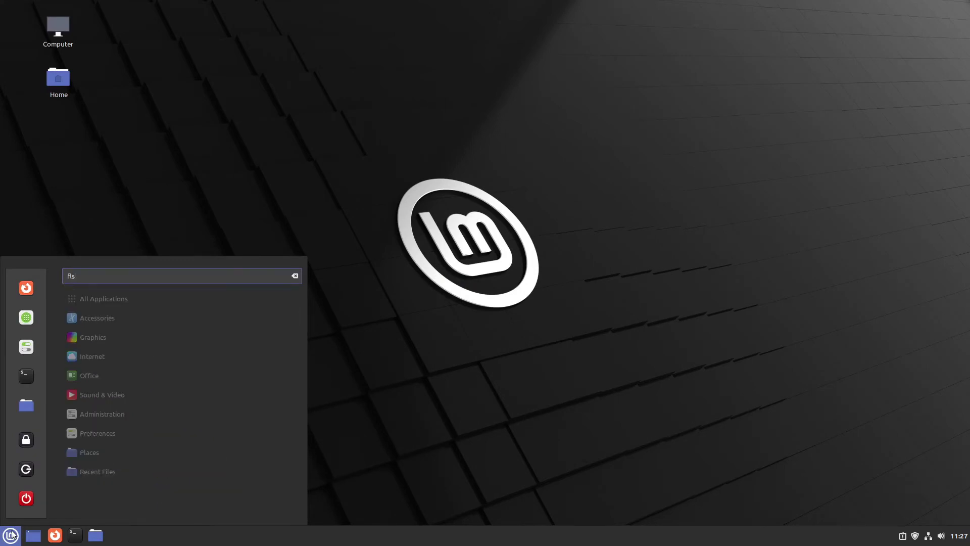
pyautogui.press('BackSpace')
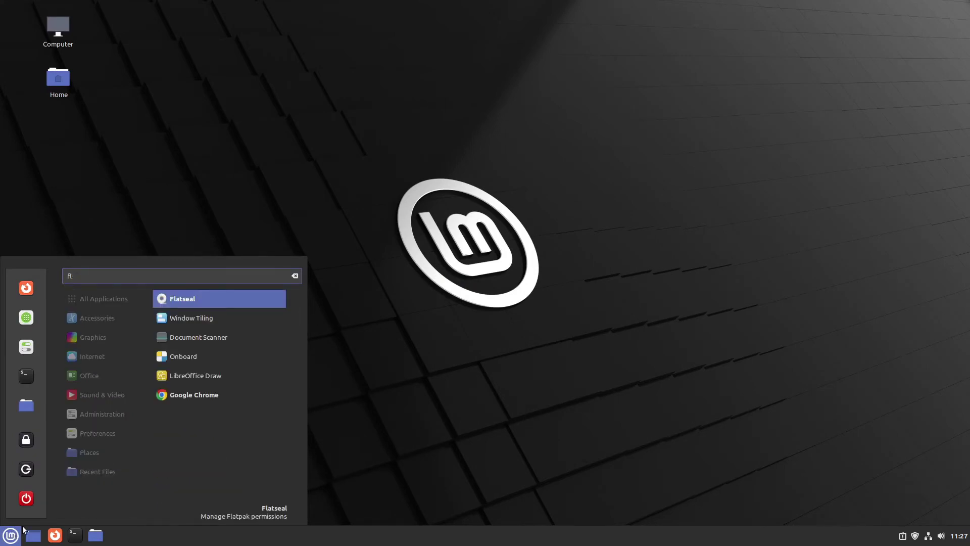
pyautogui.click(211, 299)
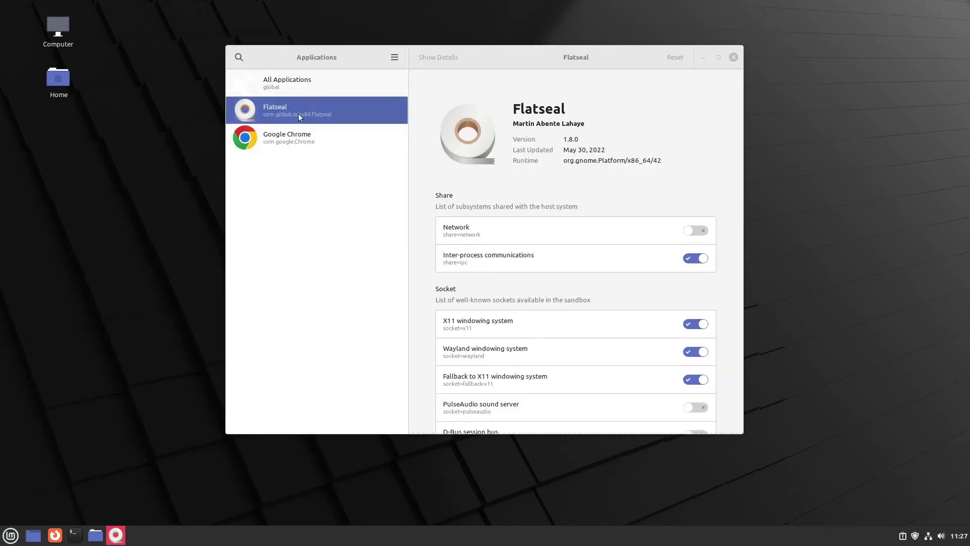
pyautogui.click(298, 140)
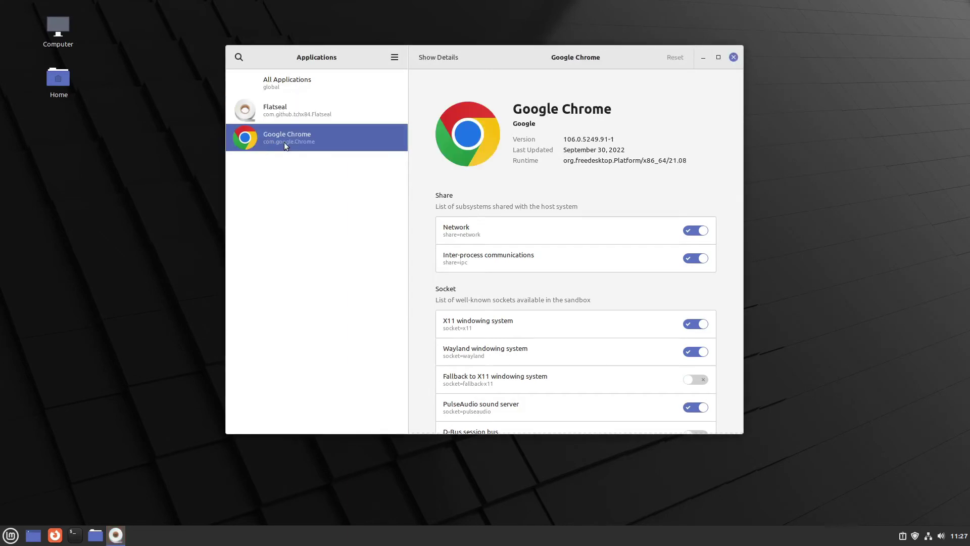
pyautogui.scroll(-10, 513, 229)
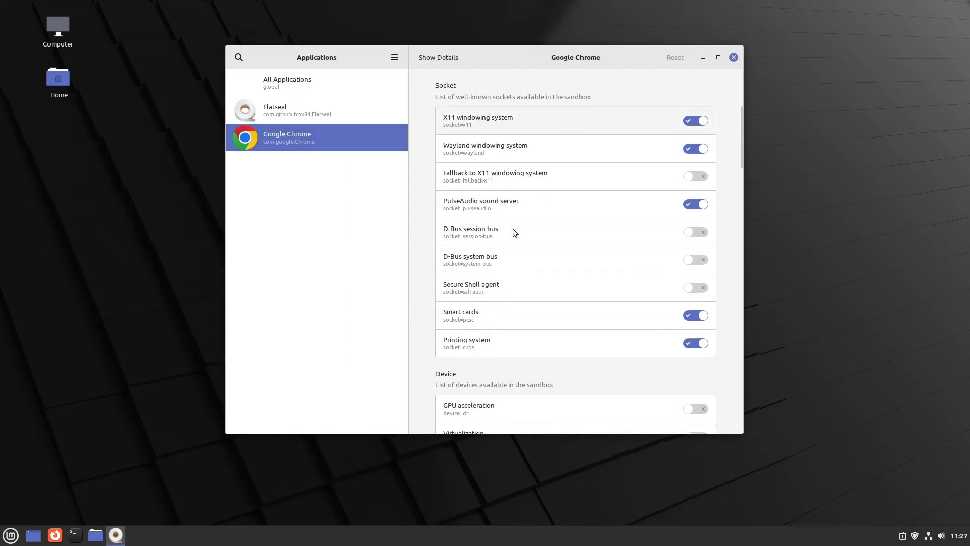
pyautogui.scroll(-9, 513, 229)
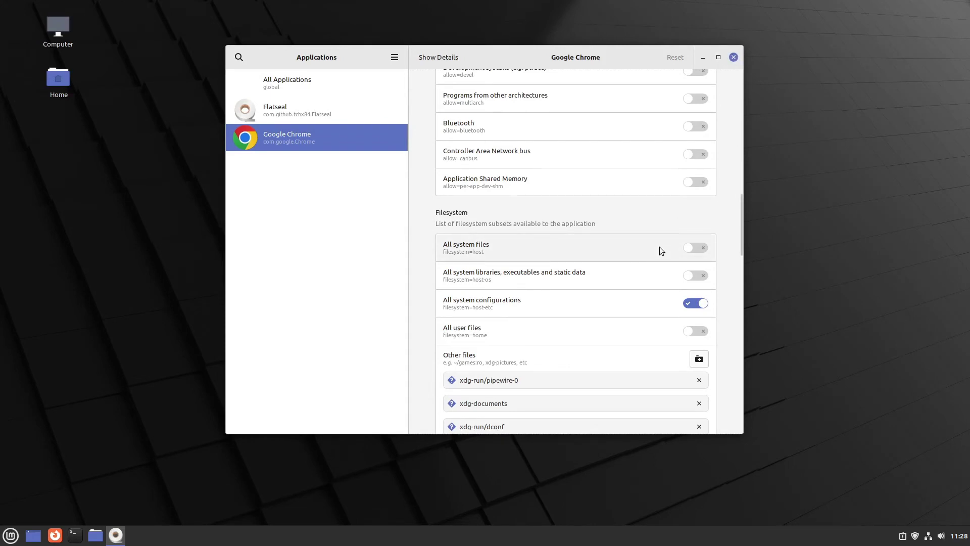
pyautogui.click(734, 57)
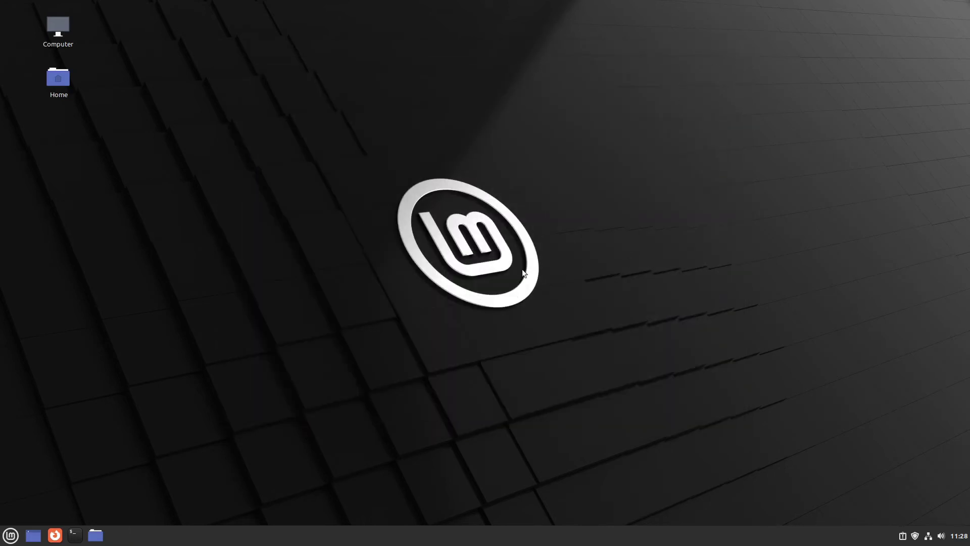
# Open Startup Applications and disable Blueman Applet, mintwelcome, NVIDIA Prime support and VMware User Agent
pyautogui.click(11, 537)
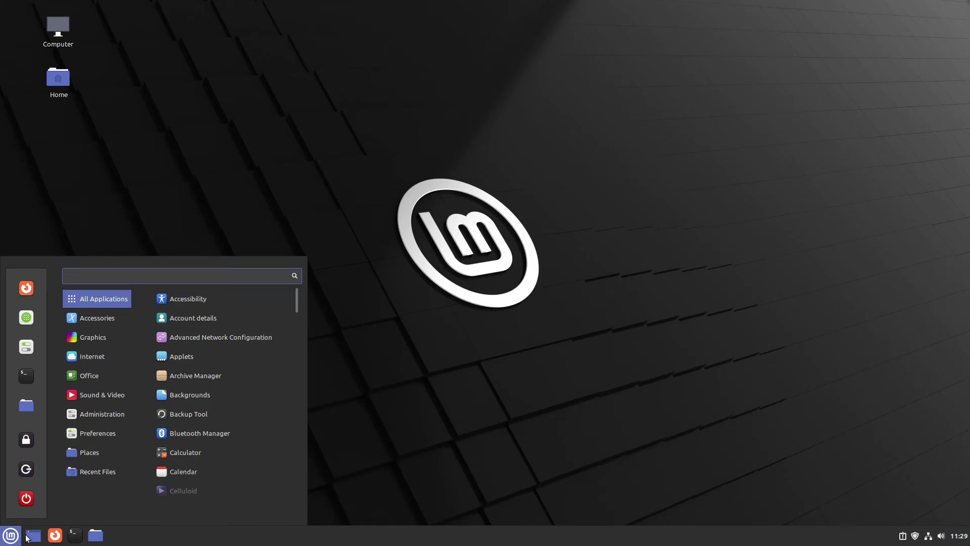
pyautogui.write('star')
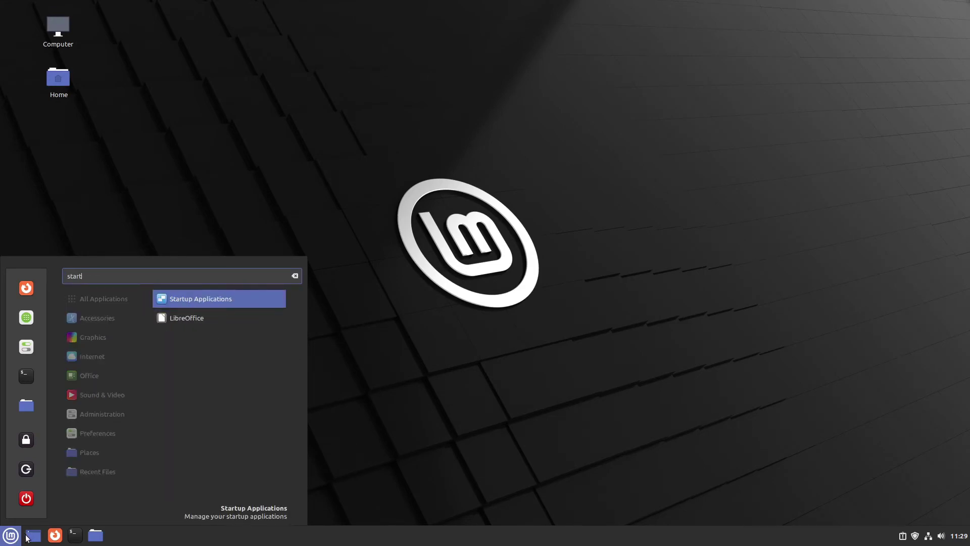
pyautogui.write('t')
pyautogui.press('Return')
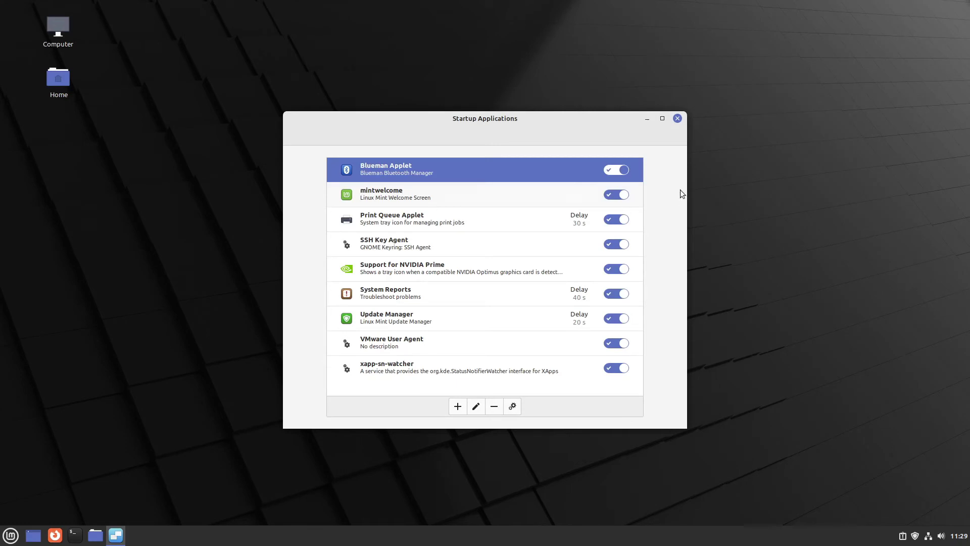
pyautogui.click(622, 172)
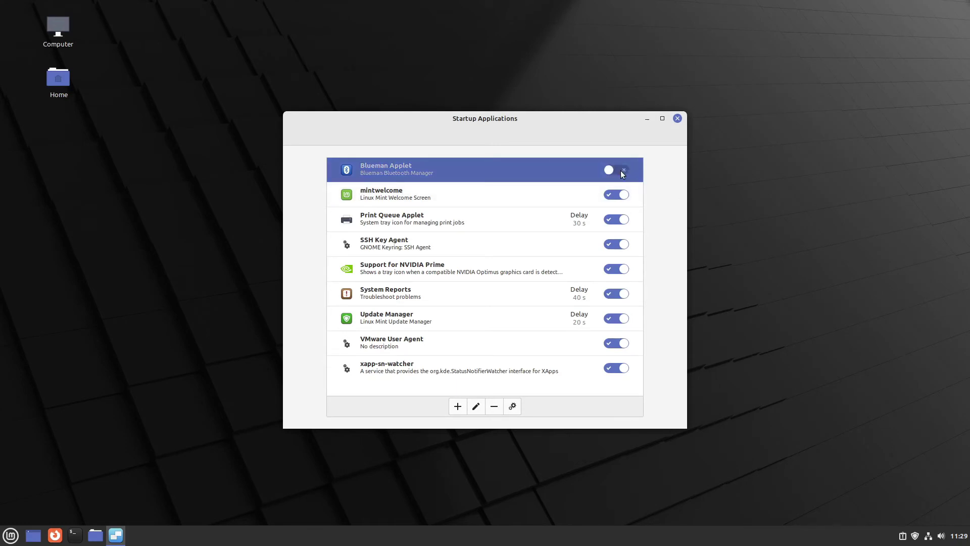
pyautogui.click(617, 198)
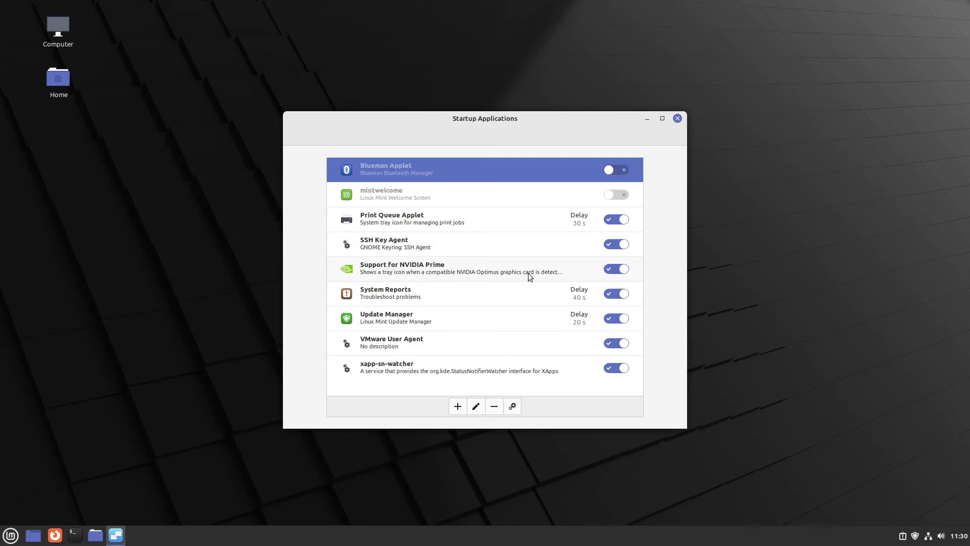
pyautogui.click(609, 273)
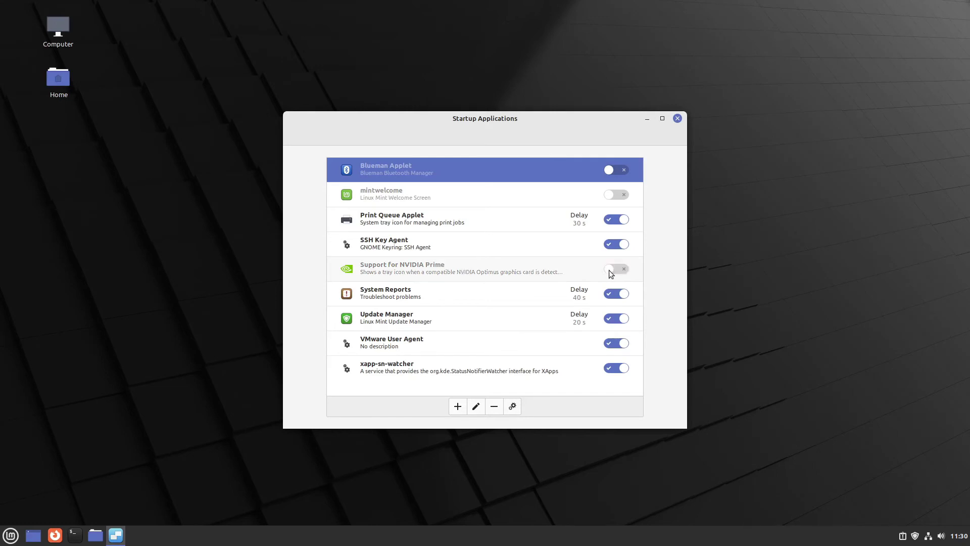
pyautogui.click(617, 346)
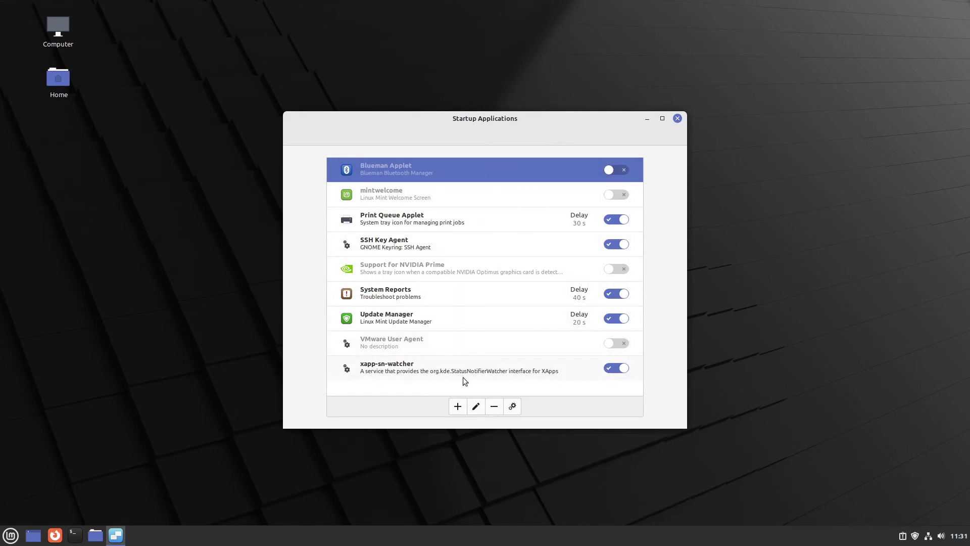
# Browse for Calendar as a new startup application, then close the chooser without adding it
pyautogui.click(457, 406)
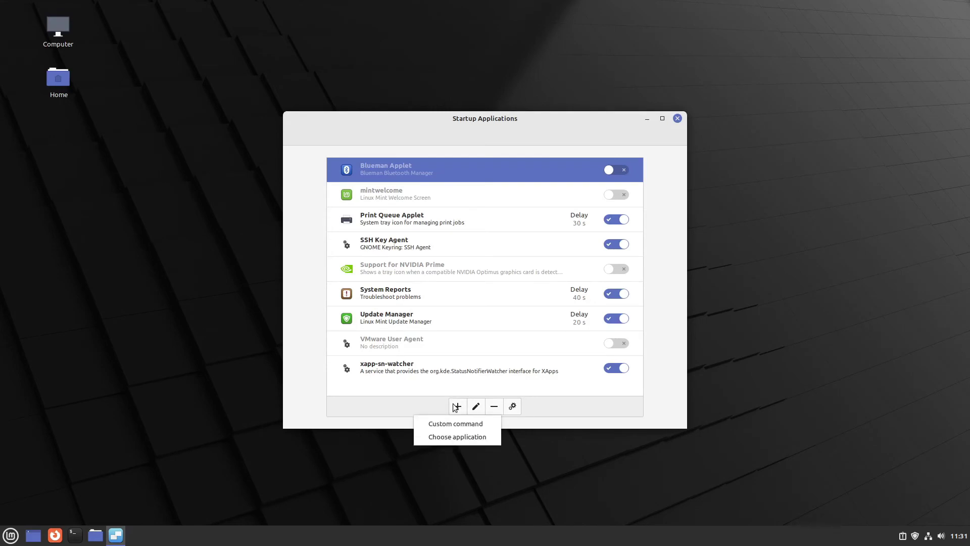
pyautogui.click(456, 438)
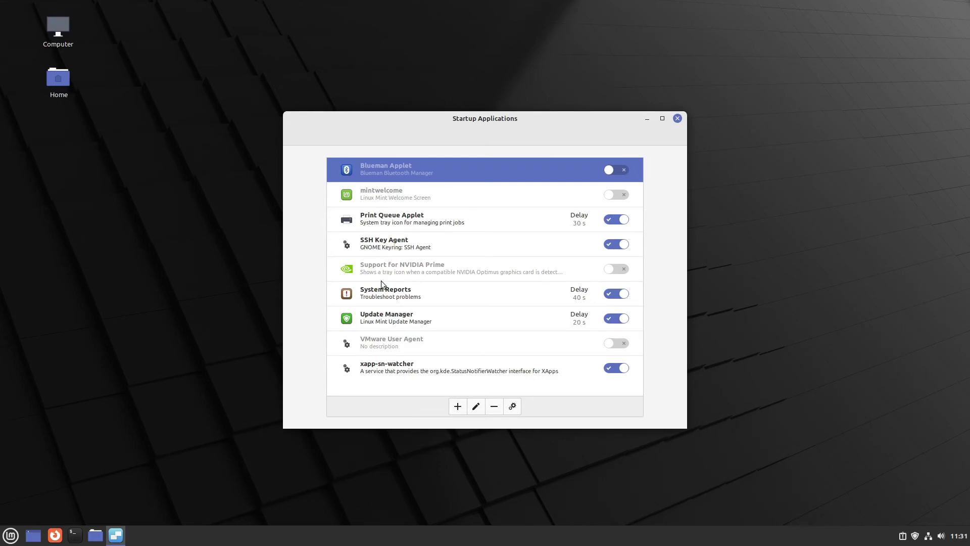
pyautogui.scroll(-10, 449, 253)
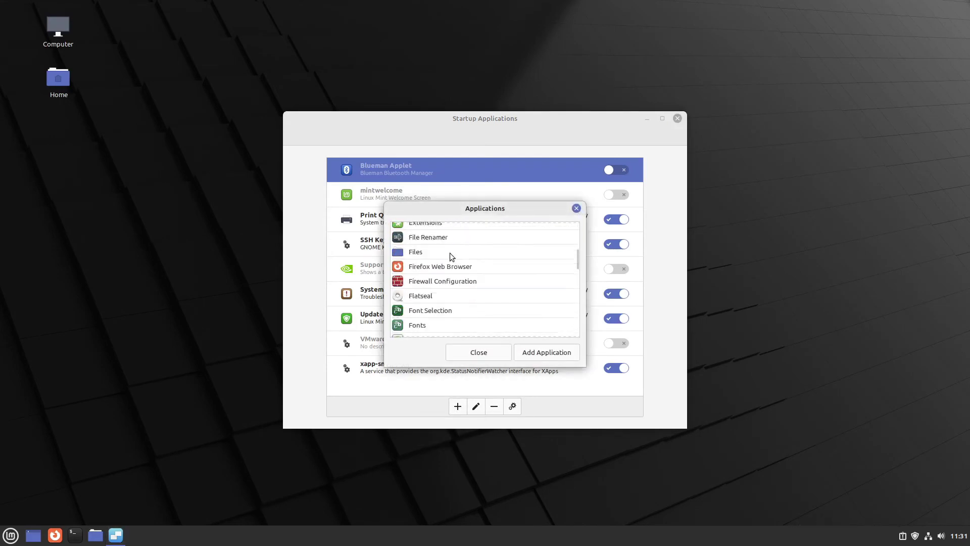
pyautogui.write('cal')
pyautogui.click(443, 264)
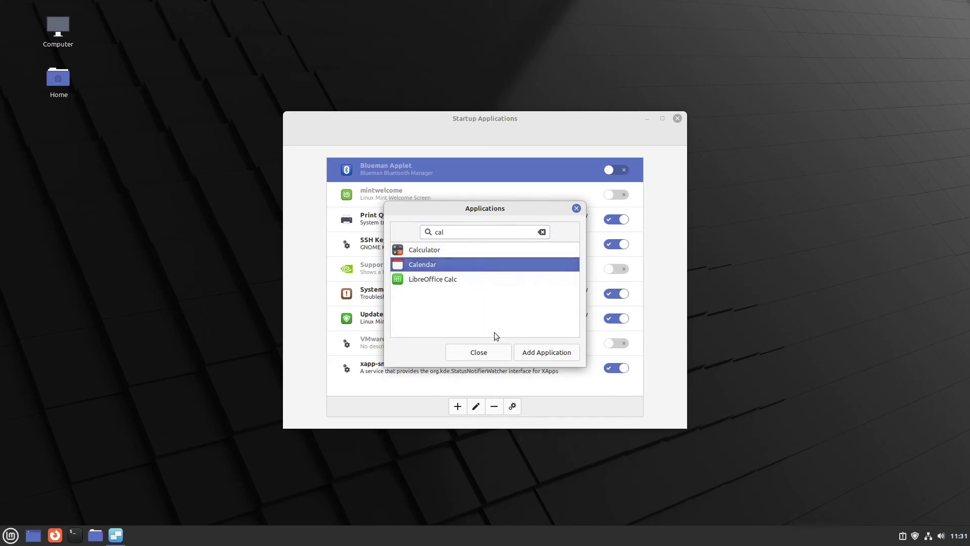
pyautogui.click(473, 354)
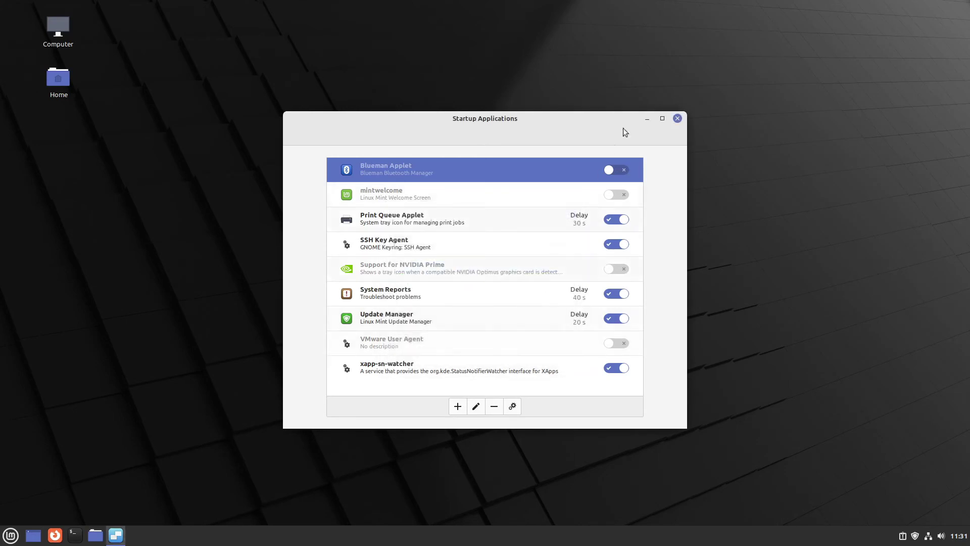
# Close Startup Applications, launch the Home folder and Firefox, and open Hot Corners settings
pyautogui.click(677, 119)
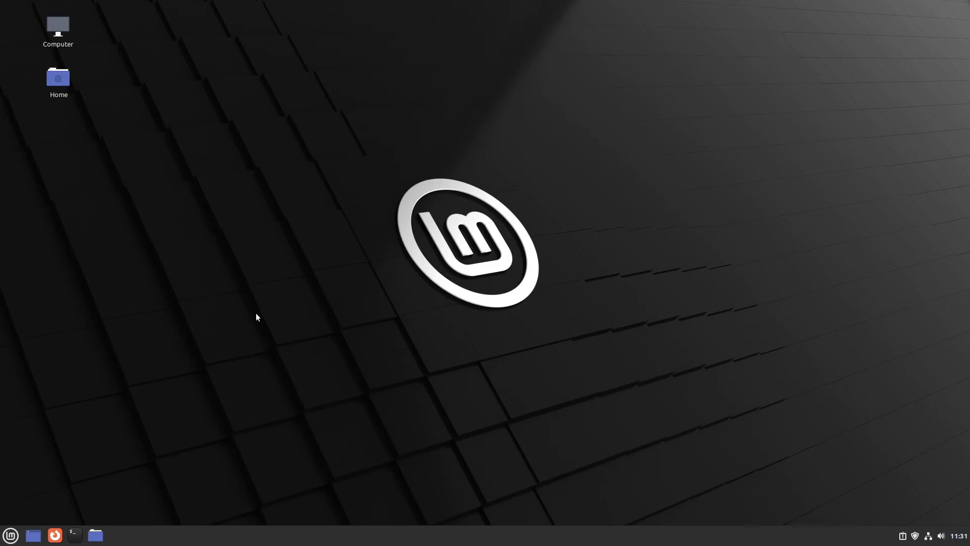
pyautogui.click(94, 537)
pyautogui.click(52, 536)
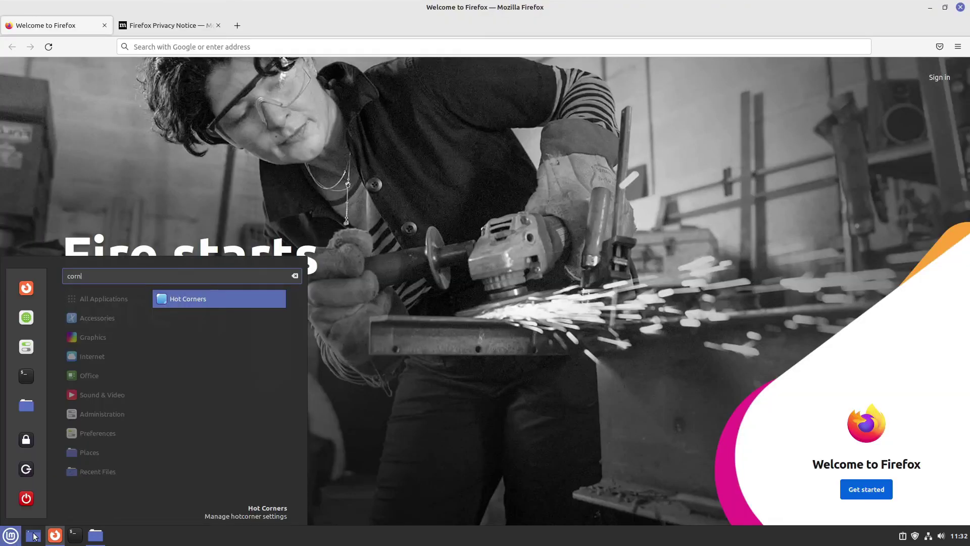
pyautogui.press('Return')
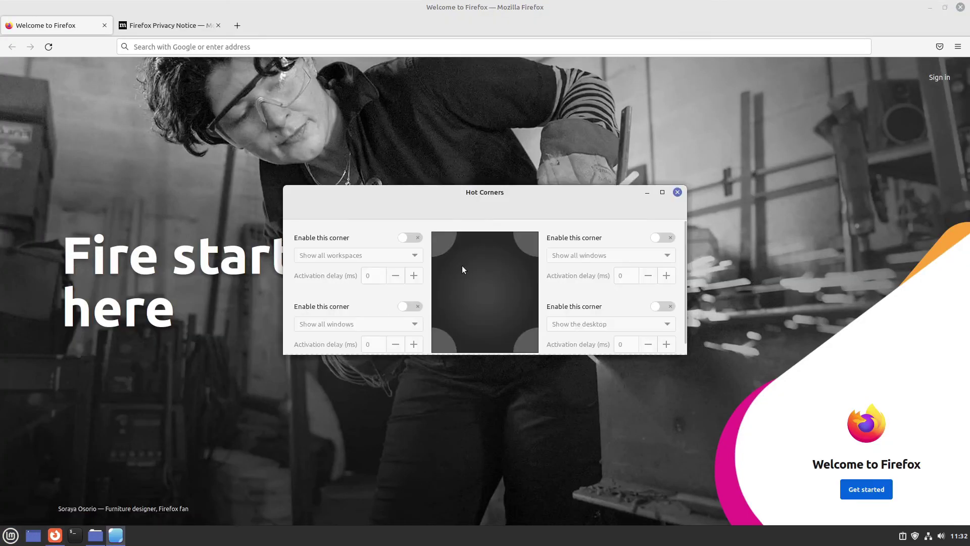
# Enable the top-left hot corner with 'Show all windows' and trigger it to test
pyautogui.click(410, 238)
pyautogui.click(343, 261)
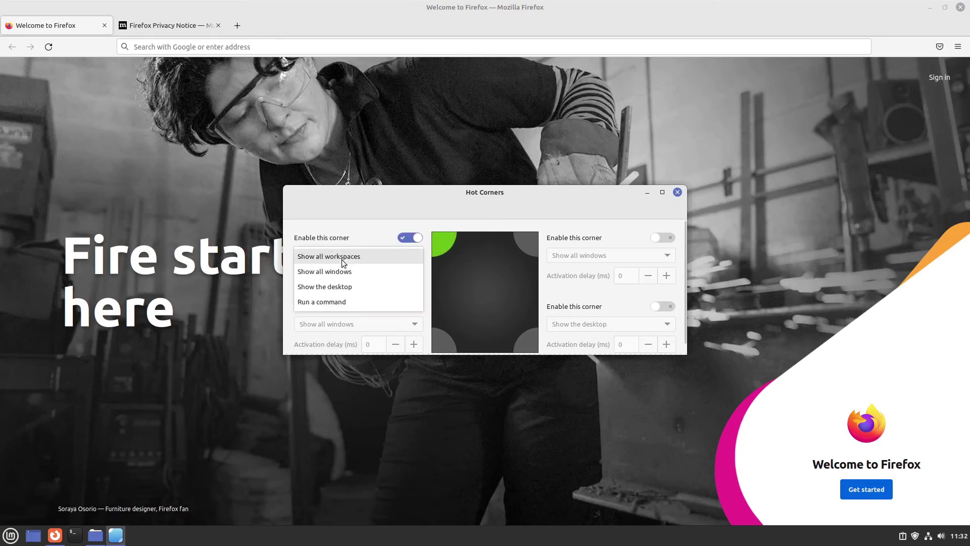
pyautogui.click(339, 269)
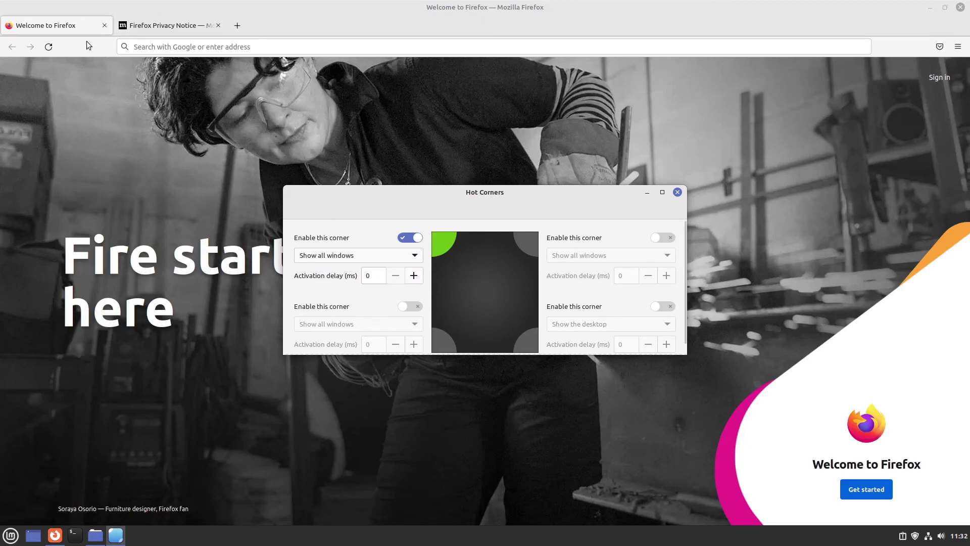
pyautogui.moveTo(1, 1)
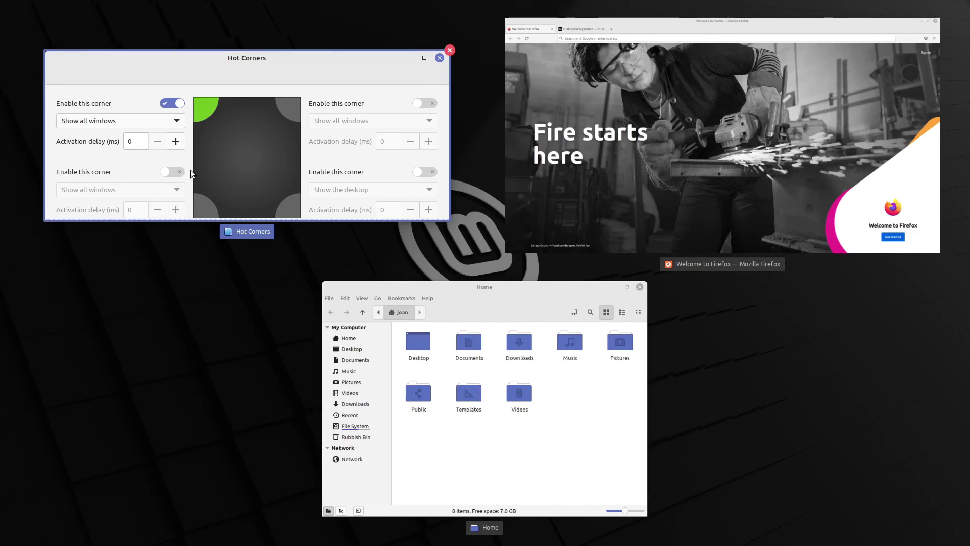
# Close the Hot Corners, Firefox and Home folder windows from the window overview and taskbar
pyautogui.middleClick(204, 164)
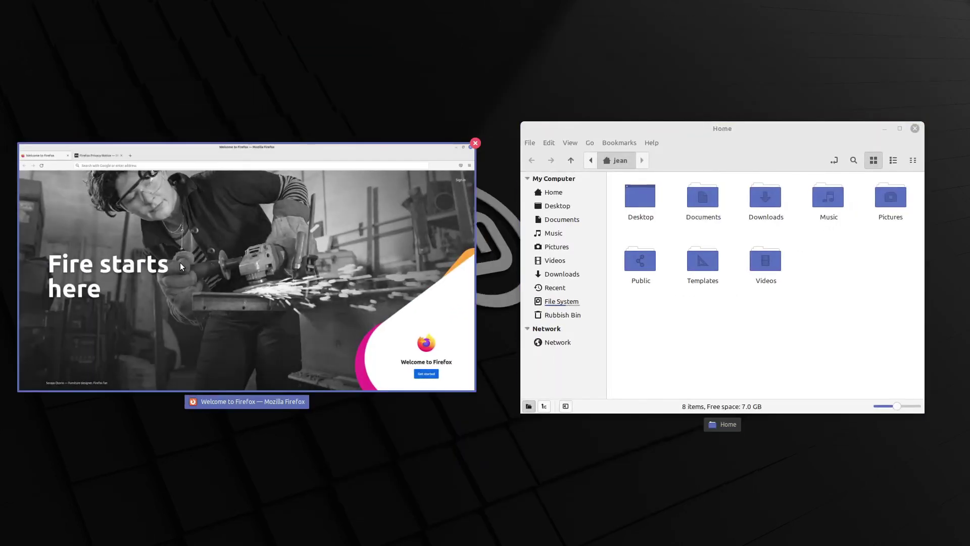
pyautogui.middleClick(227, 275)
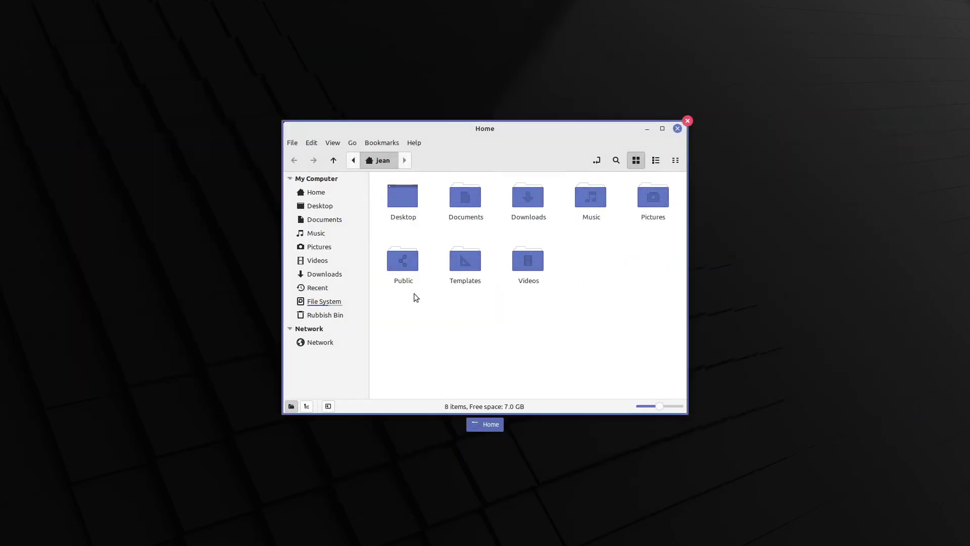
pyautogui.click(424, 327)
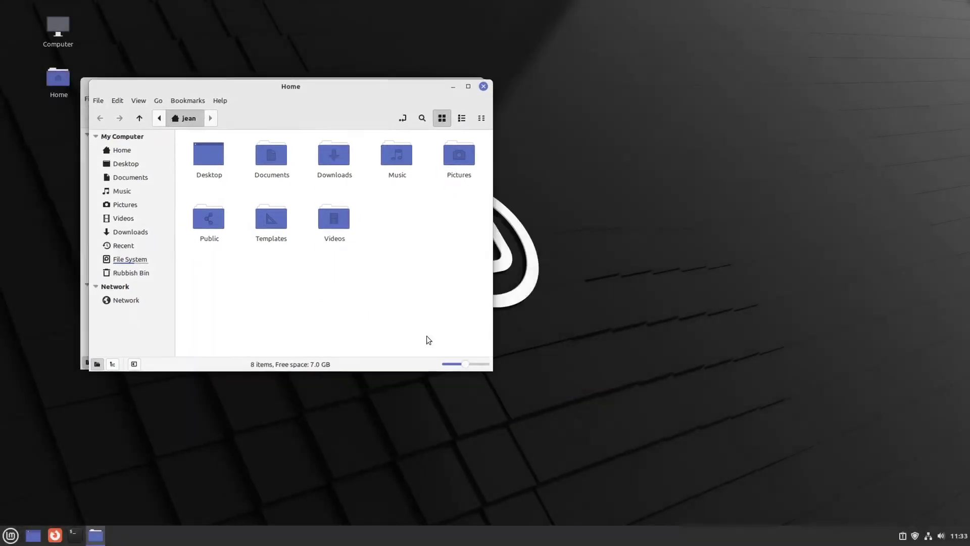
pyautogui.middleClick(294, 89)
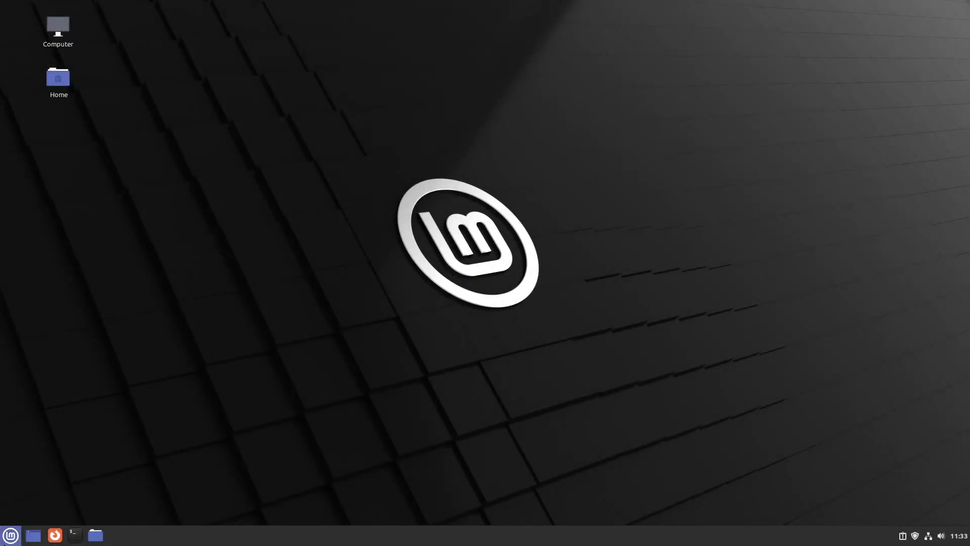
# Open Sound settings on the Sounds tab and restore the window to a floating size
pyautogui.click(11, 537)
pyautogui.write('sound')
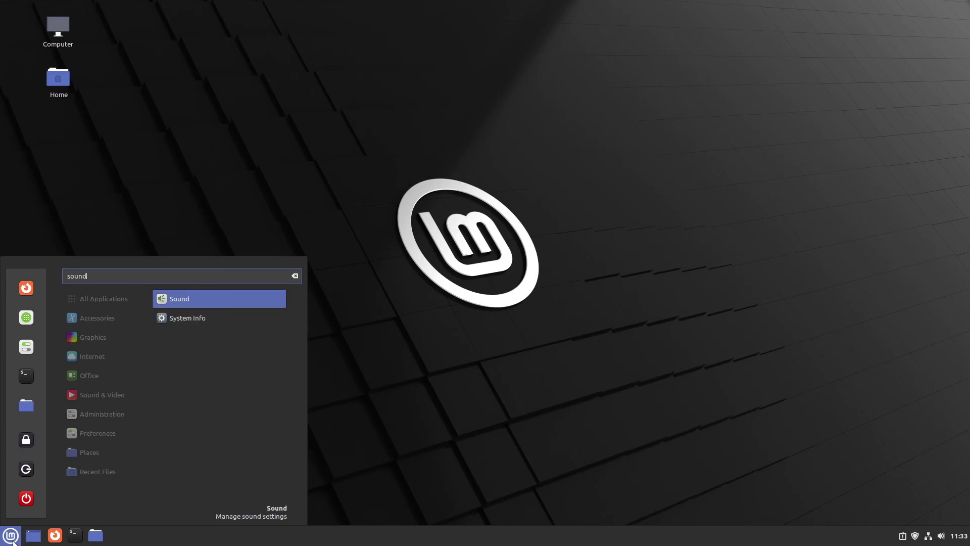
pyautogui.press('Return')
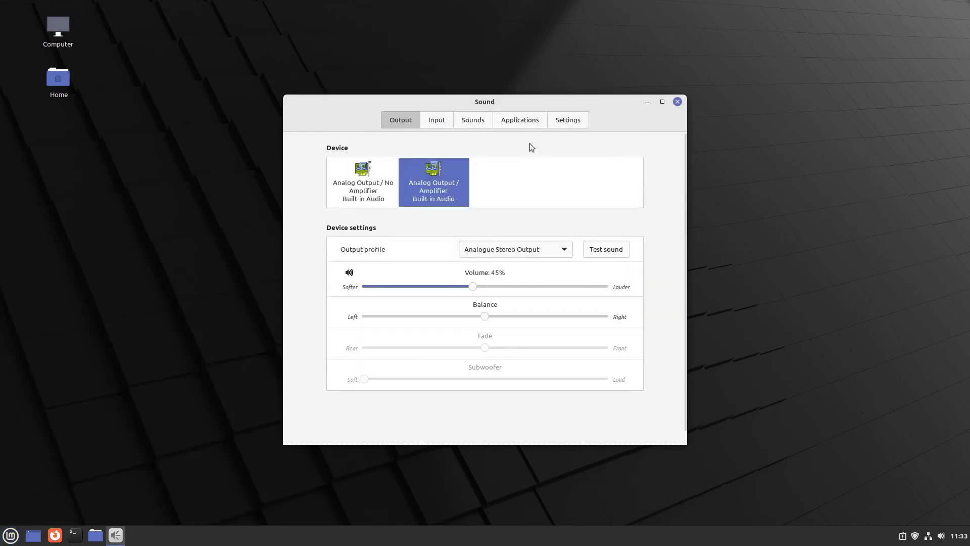
pyautogui.click(522, 120)
pyautogui.click(473, 120)
pyautogui.moveTo(498, 103); pyautogui.dragTo(966, 188)
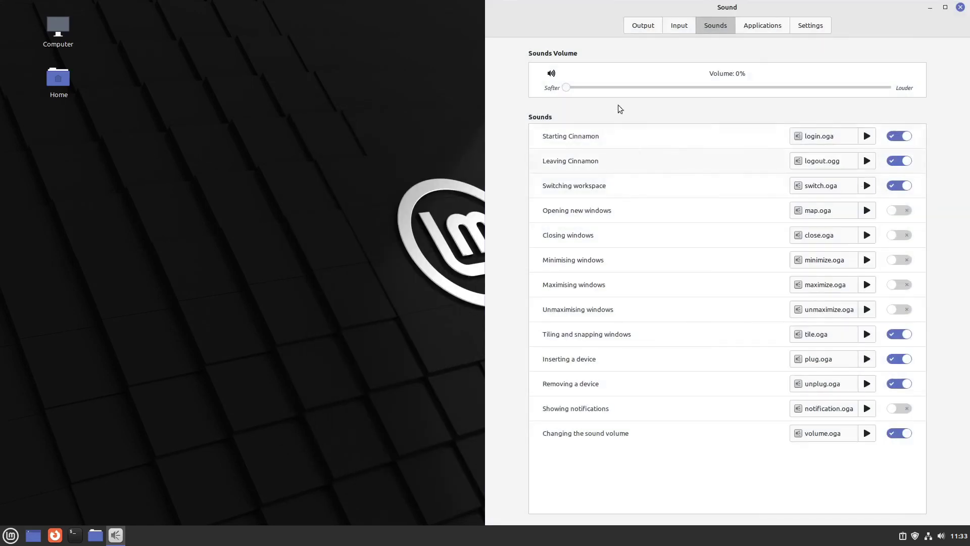
pyautogui.doubleClick(615, 7)
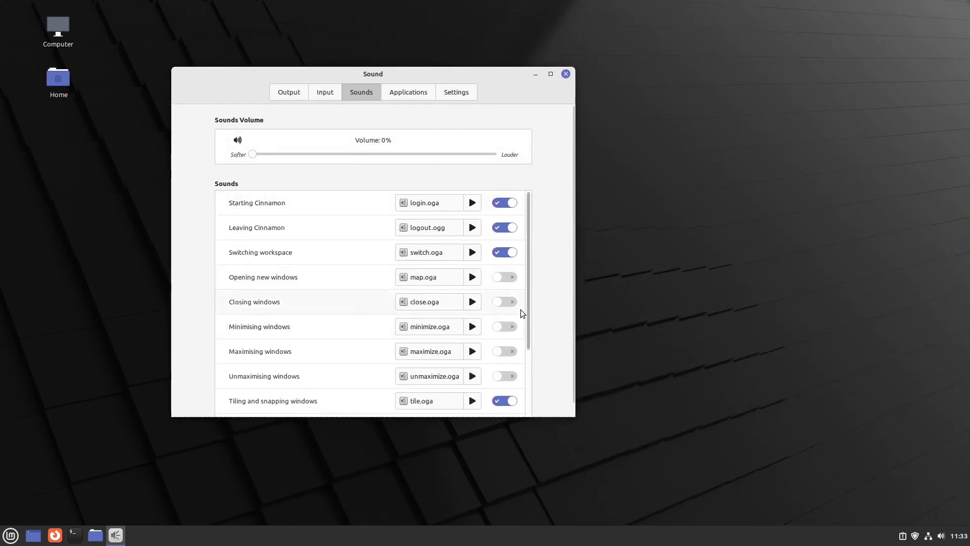
# Turn off the system event sounds, including Leaving Cinnamon, and close Sound settings
pyautogui.scroll(-4, 520, 313)
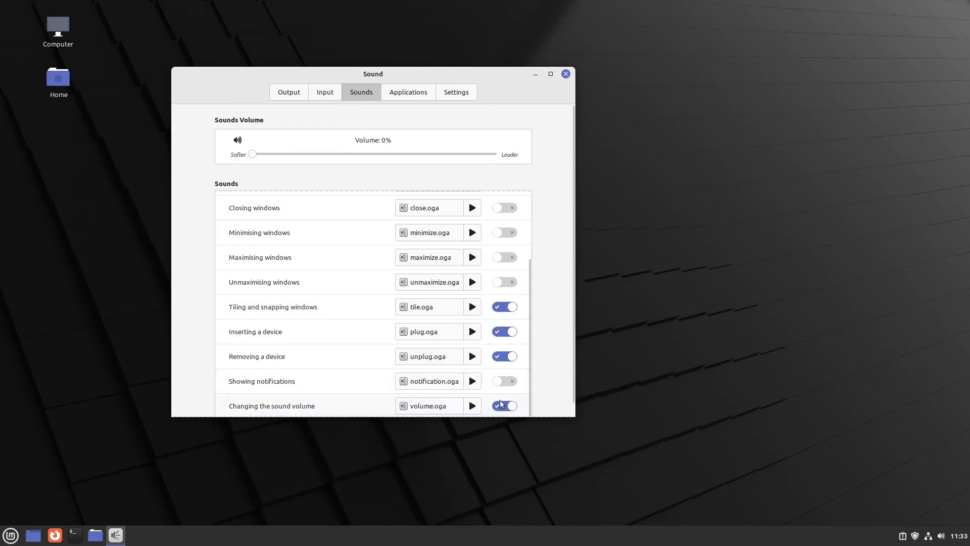
pyautogui.scroll(4, 498, 211)
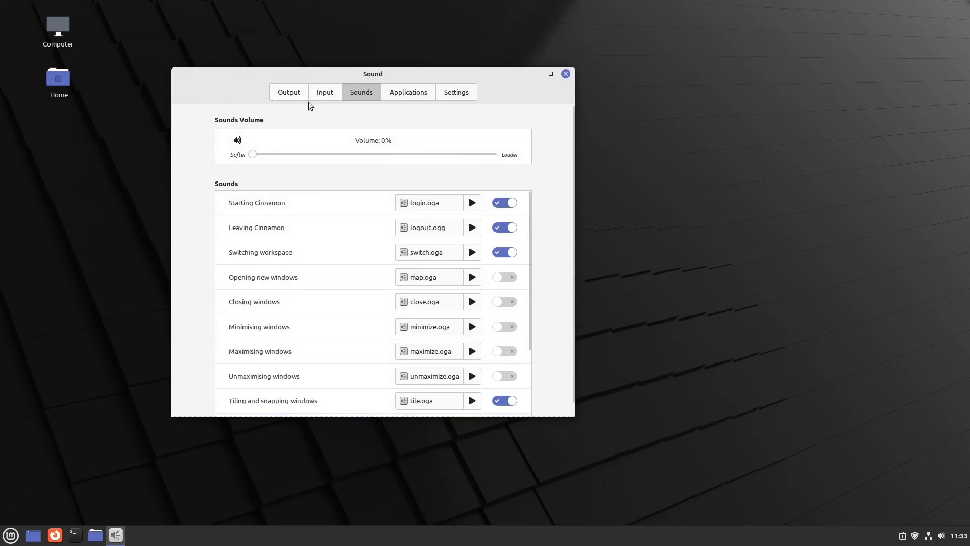
pyautogui.click(503, 227)
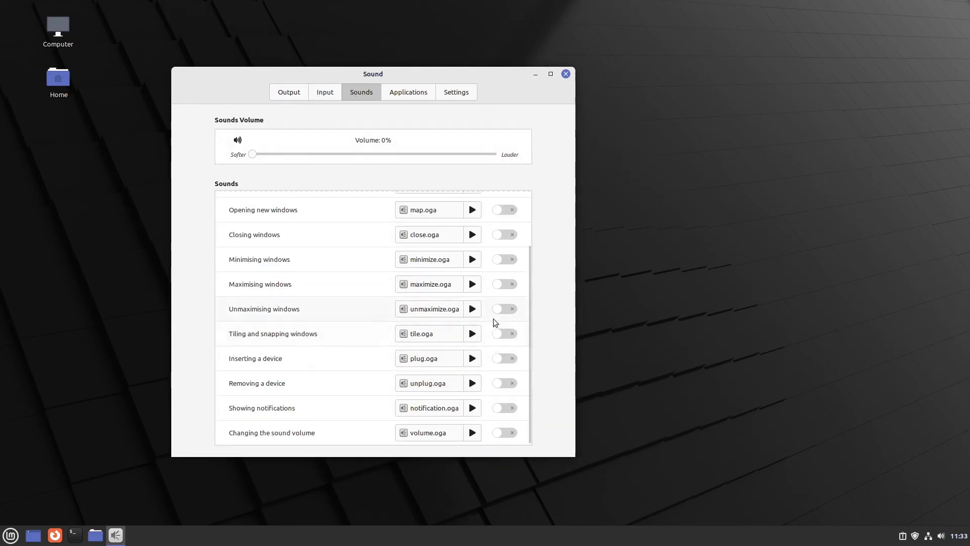
pyautogui.scroll(3, 515, 335)
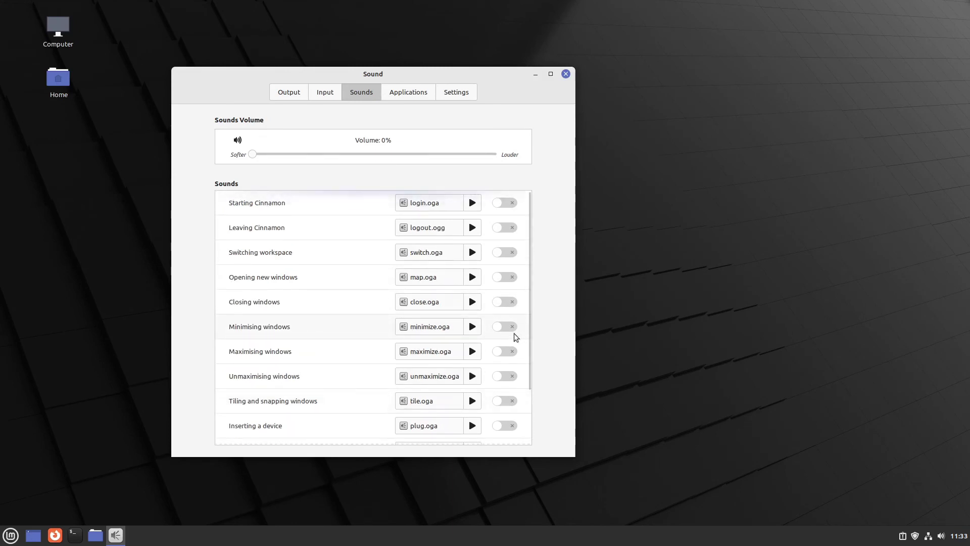
pyautogui.scroll(-3, 516, 337)
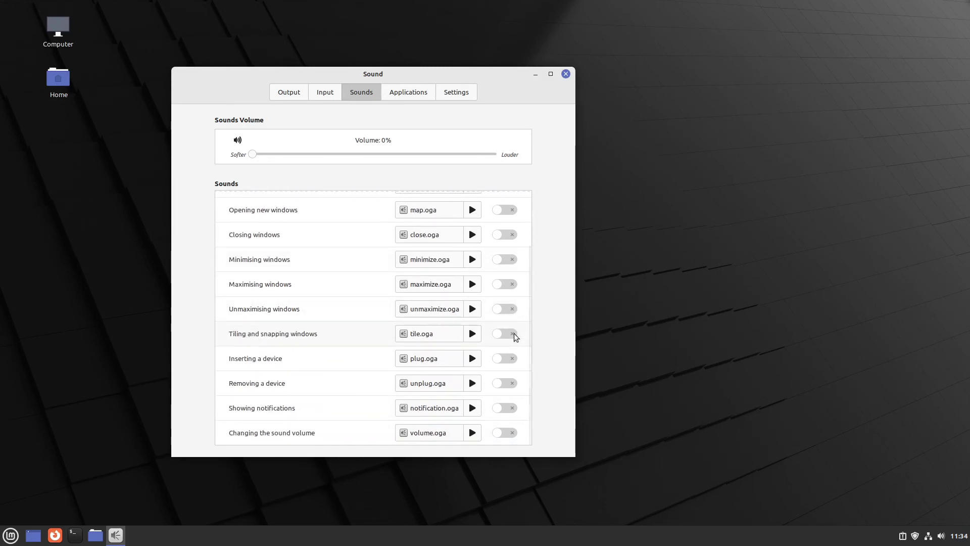
pyautogui.scroll(3, 515, 337)
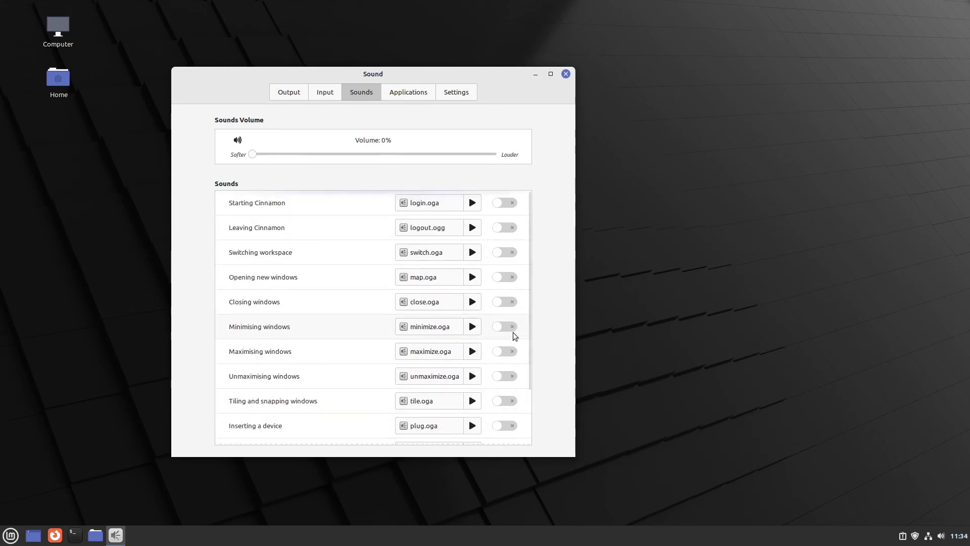
pyautogui.click(566, 75)
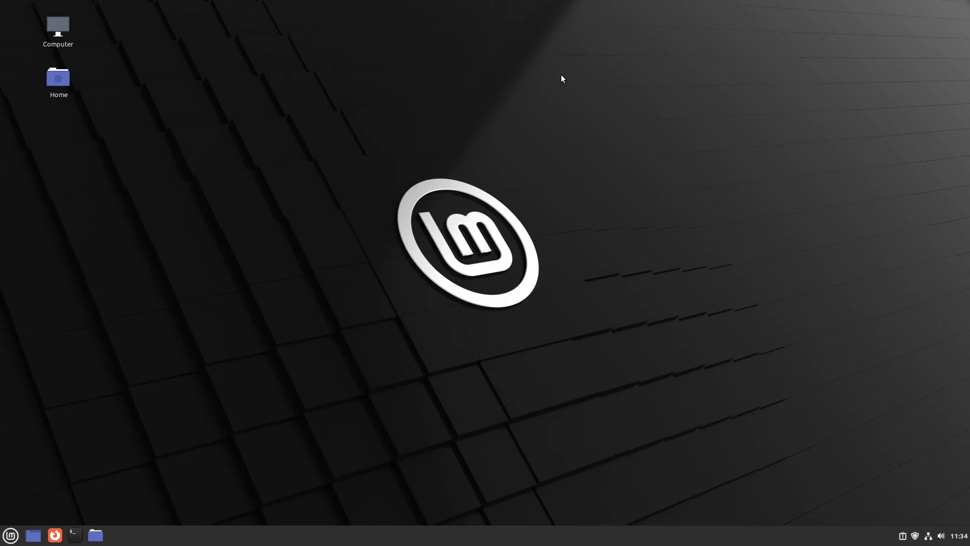
# Open Online Accounts and start adding a Nextcloud account
pyautogui.click(9, 533)
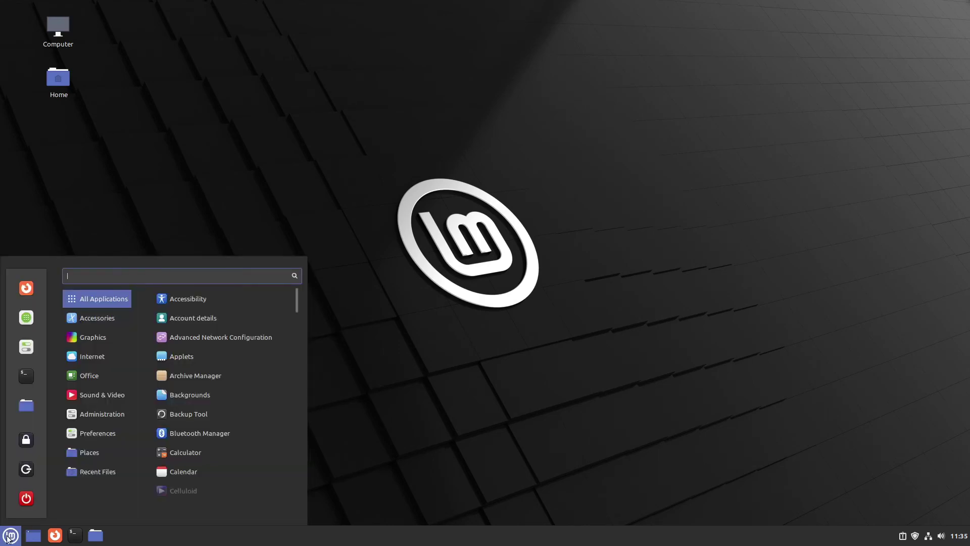
pyautogui.write('onl')
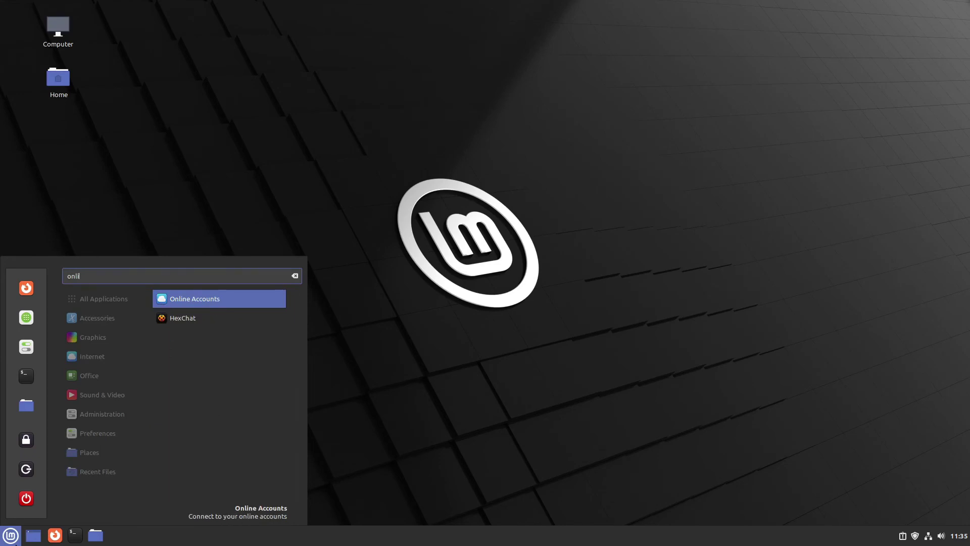
pyautogui.write('i')
pyautogui.press('Return')
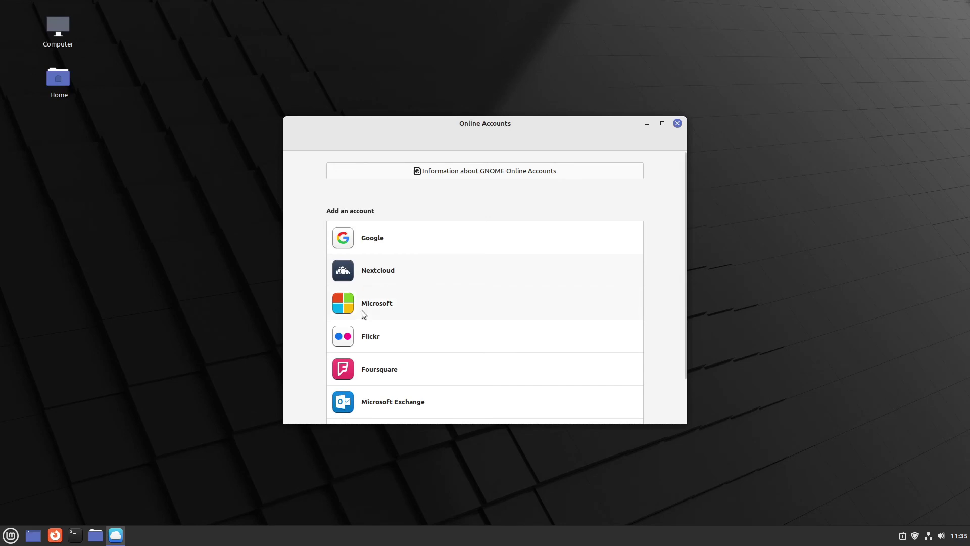
pyautogui.scroll(-2, 362, 311)
pyautogui.scroll(2, 387, 359)
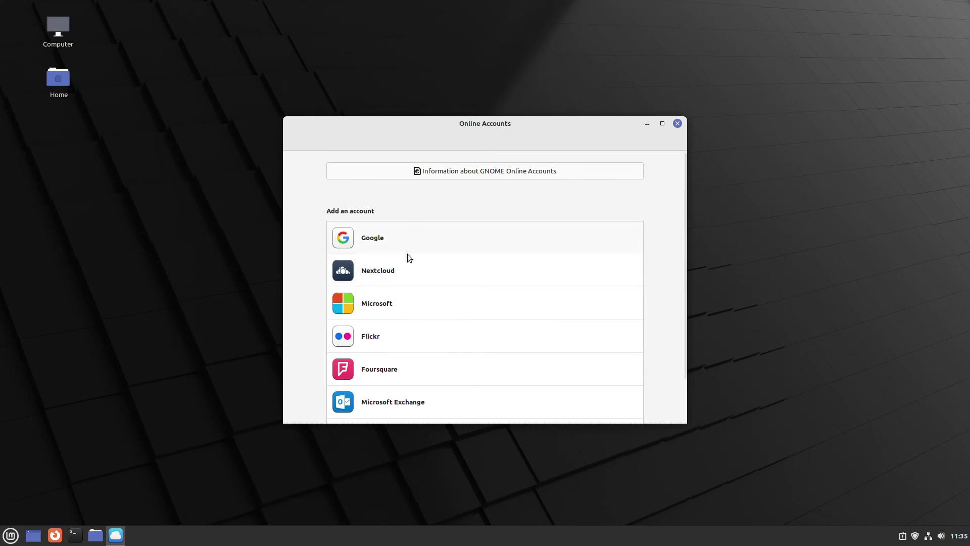
pyautogui.click(401, 268)
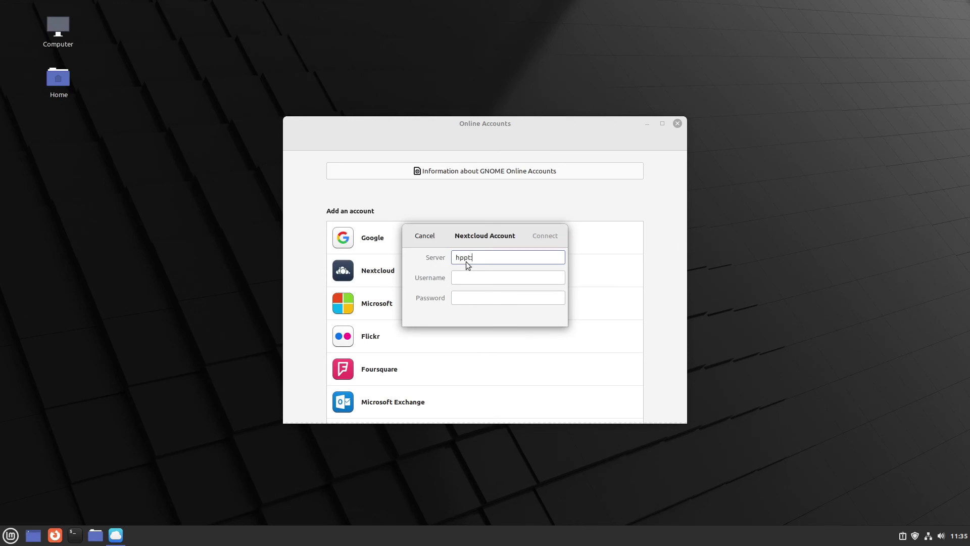
pyautogui.hotkey('ctrl', 'a')
pyautogui.write('https://cloud.linuxguides.de')
pyautogui.press('Tab')
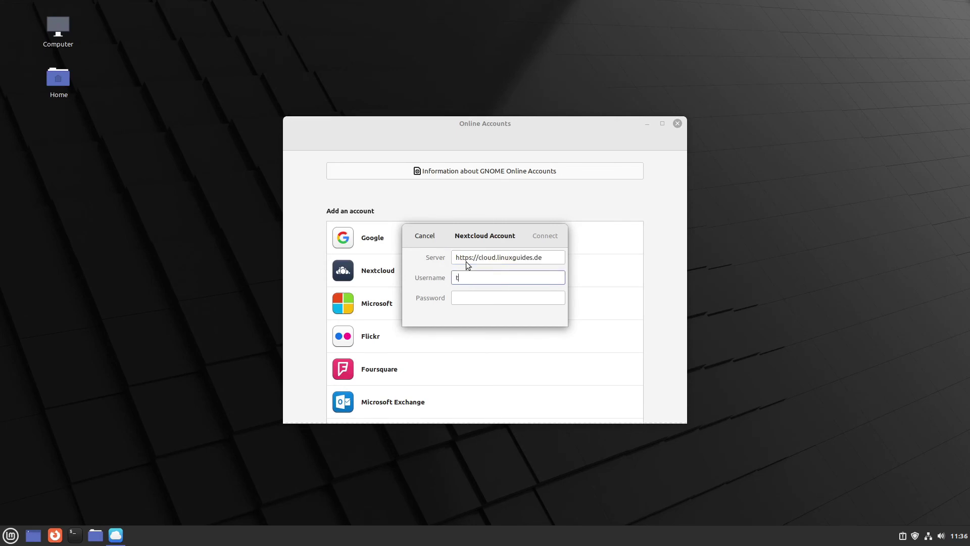
pyautogui.write('tatorial')
pyautogui.press('Tab')
pyautogui.hotkey('ctrl', 'v')
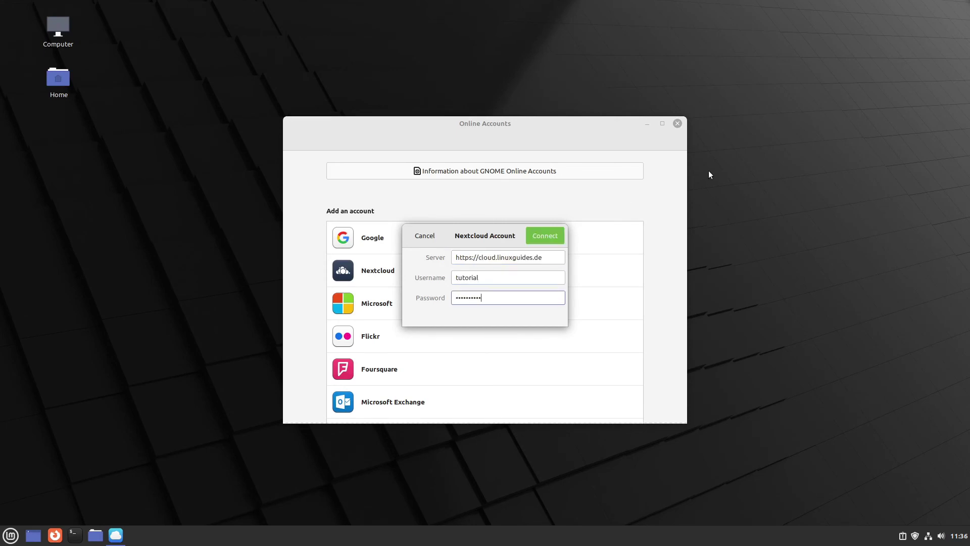
pyautogui.click(549, 234)
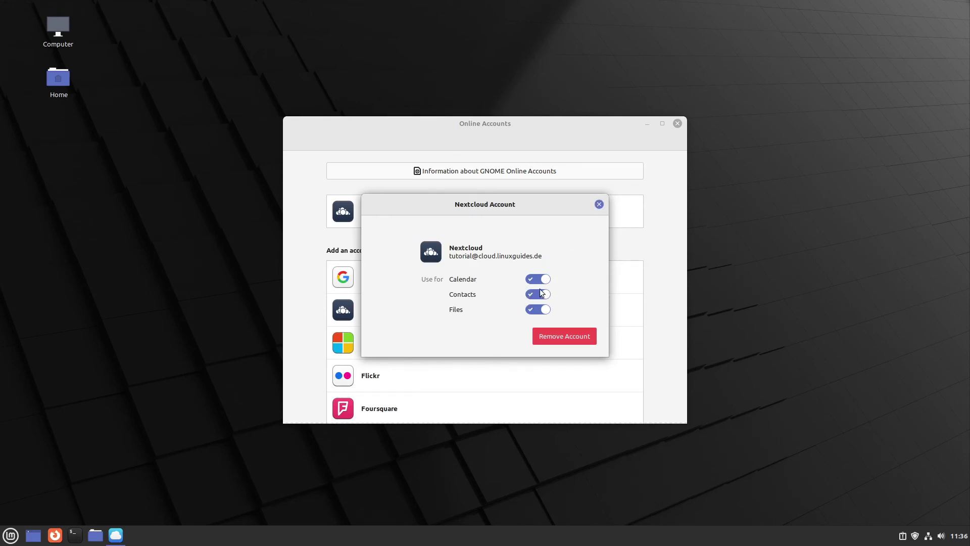
pyautogui.click(599, 205)
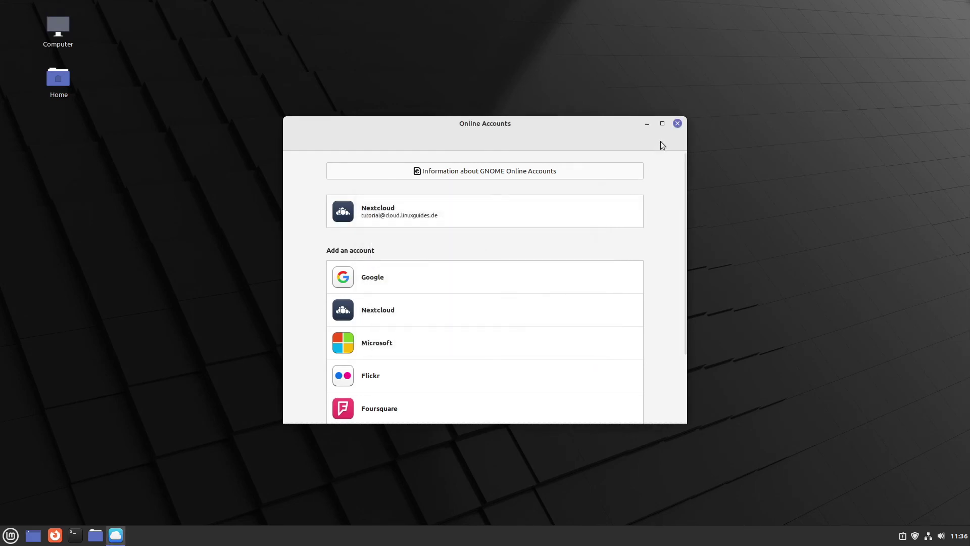
pyautogui.click(679, 123)
# Launch GNOME Calendar via a 'calen' menu search and browse September 2022
pyautogui.click(11, 535)
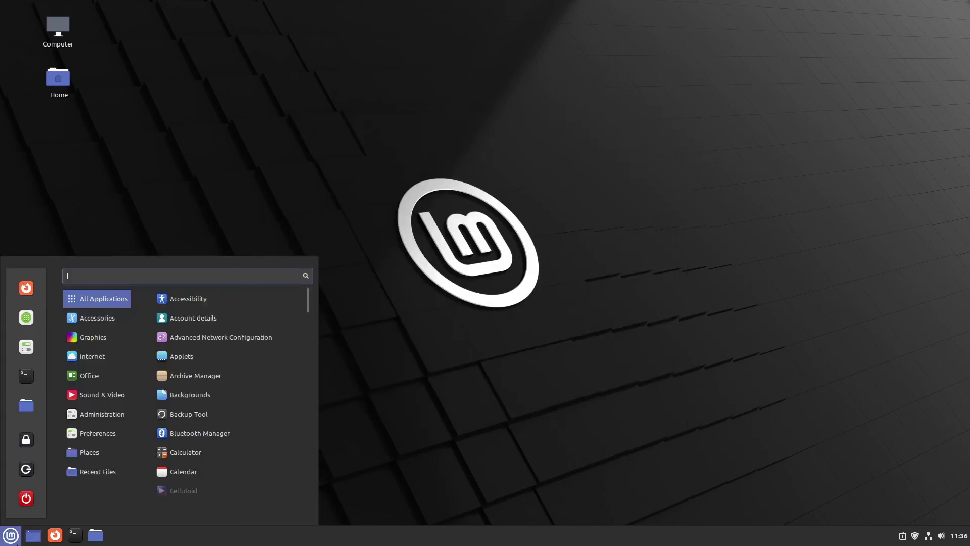
pyautogui.write('calen')
pyautogui.press('Return')
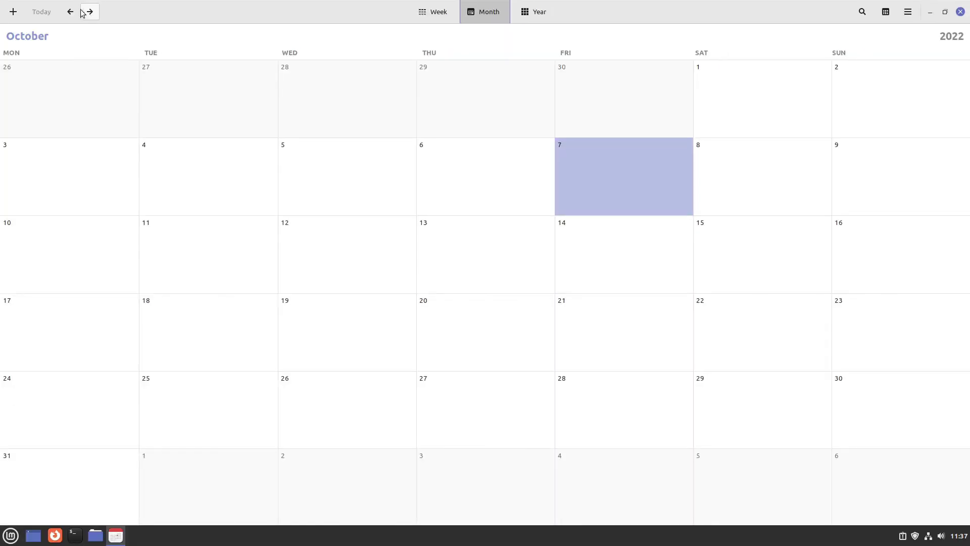
pyautogui.click(72, 12)
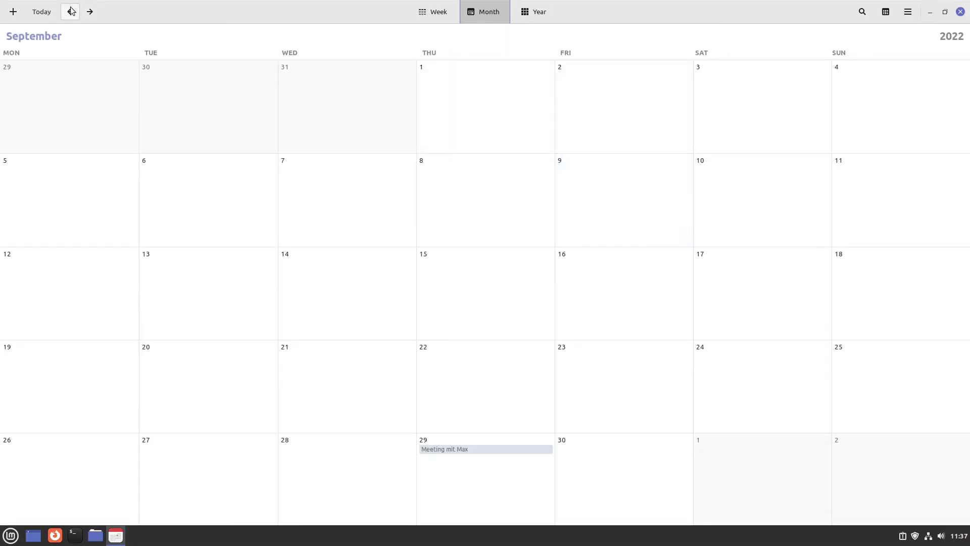
pyautogui.click(604, 223)
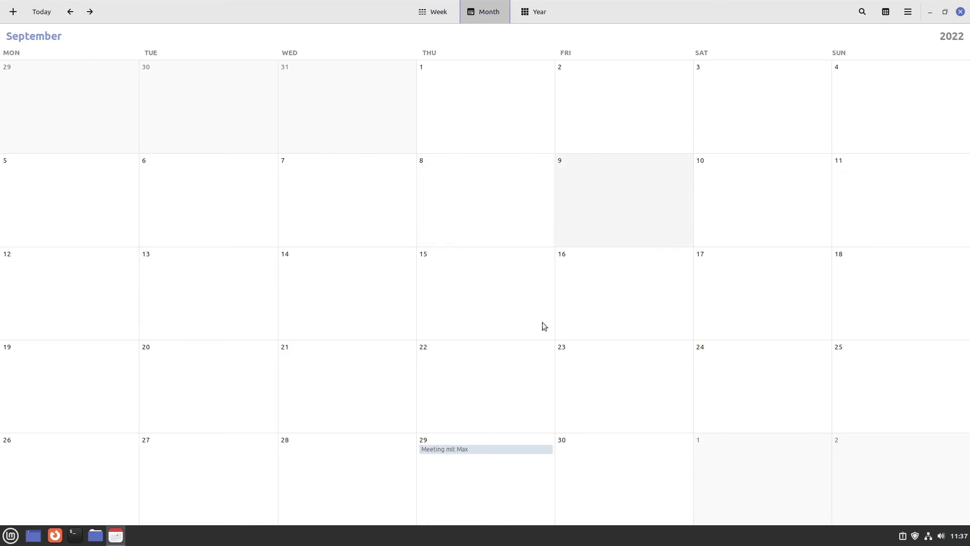
pyautogui.moveTo(529, 344); pyautogui.dragTo(472, 448)
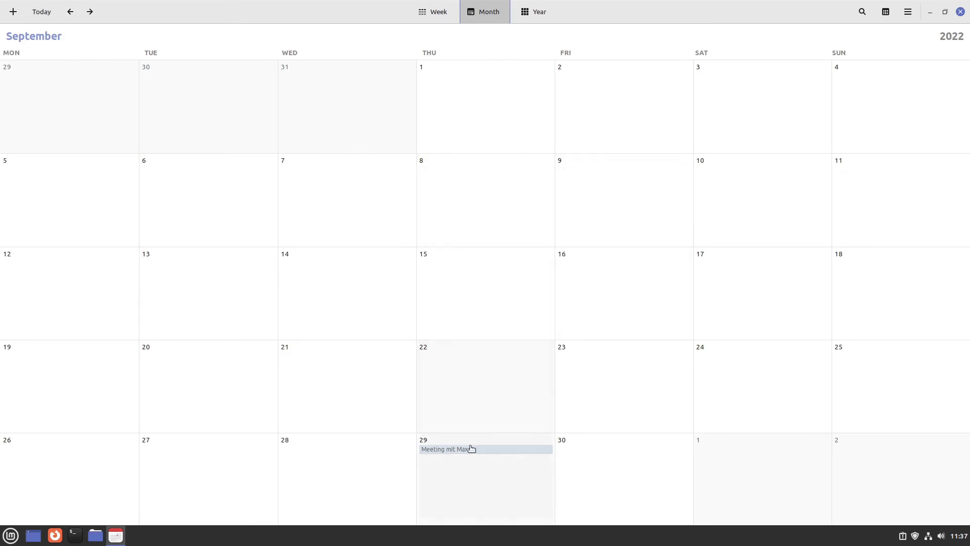
# Add a 'Meeting with Max' event on Wednesday 12 October 2022 and show the calendar list
pyautogui.click(90, 11)
pyautogui.click(303, 244)
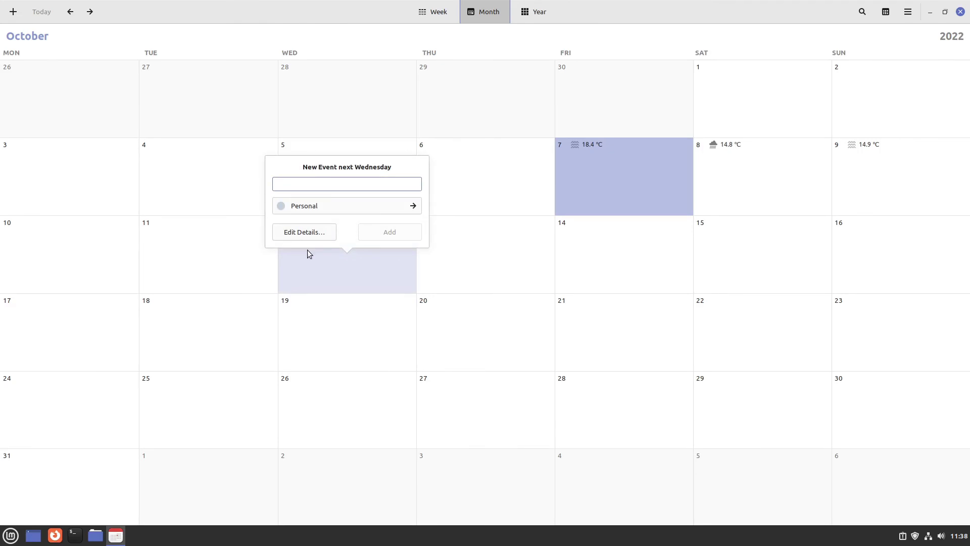
pyautogui.write('Meeting with Ma')
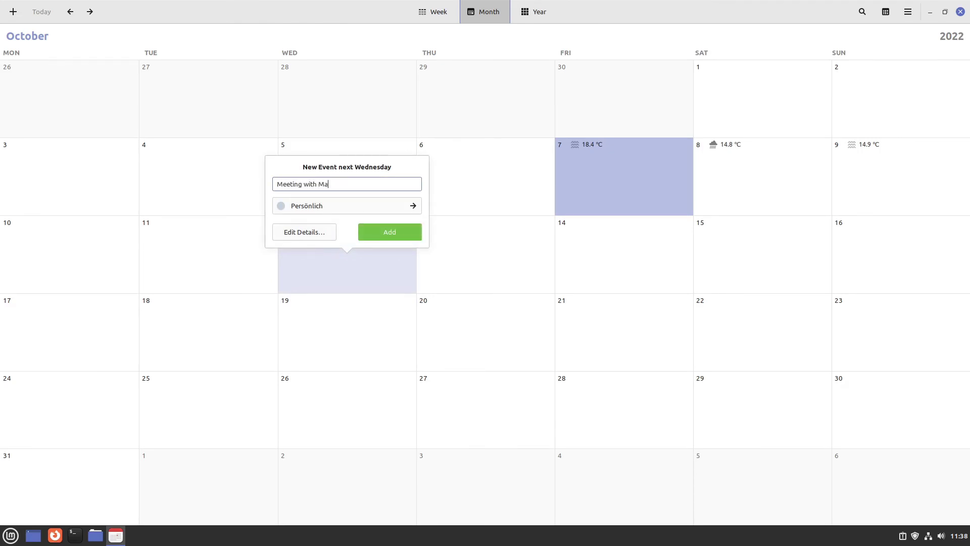
pyautogui.write('x')
pyautogui.click(393, 229)
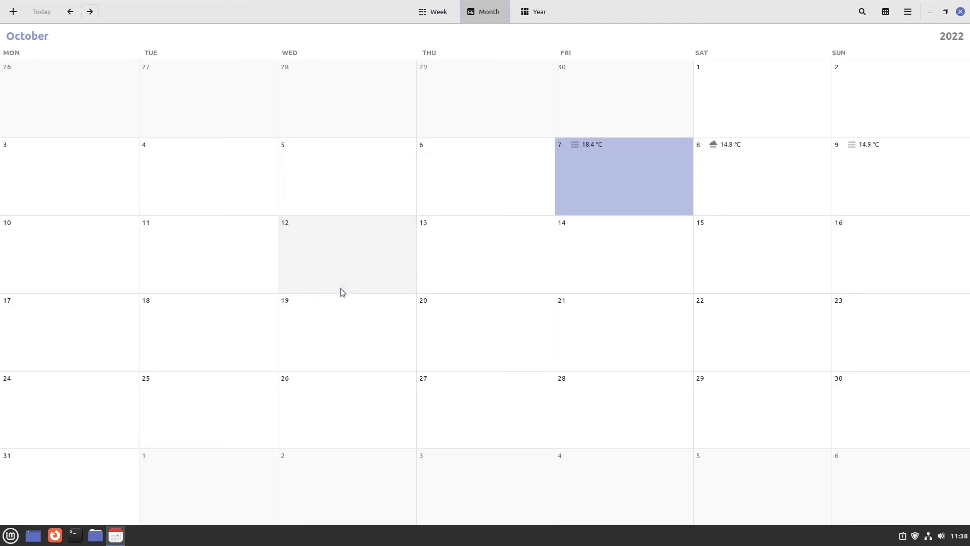
pyautogui.click(887, 14)
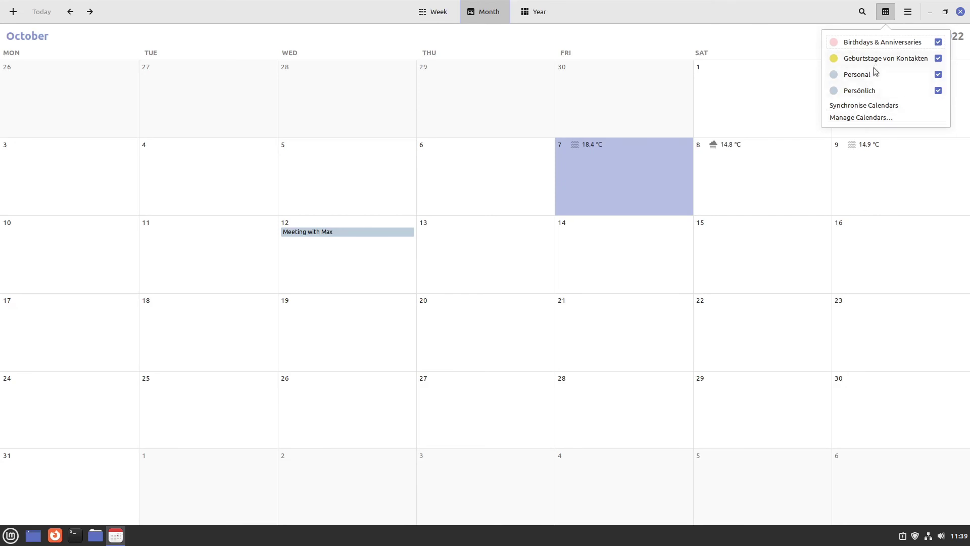
# Disable the local Personal (On This Computer) calendar in Manage Calendars, then close Calendar
pyautogui.click(862, 120)
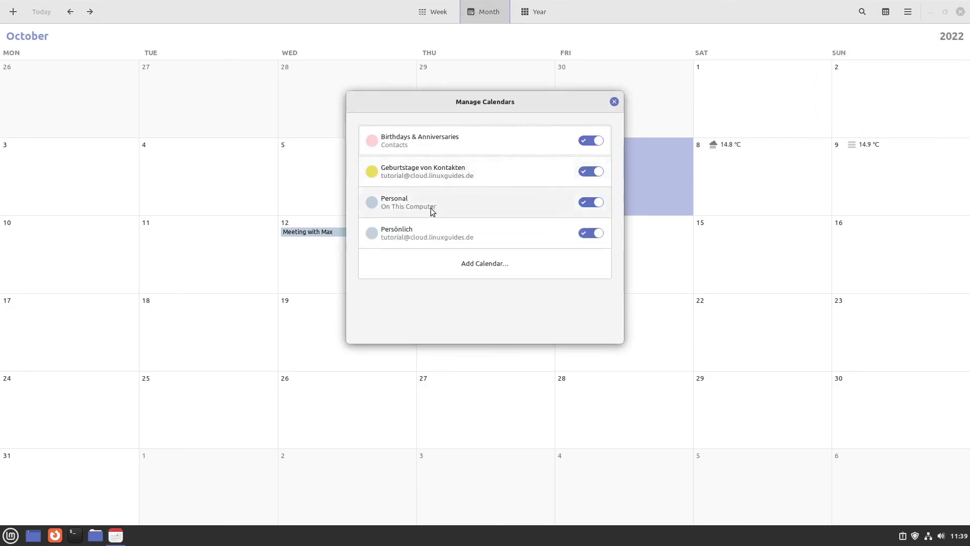
pyautogui.click(582, 203)
pyautogui.click(615, 101)
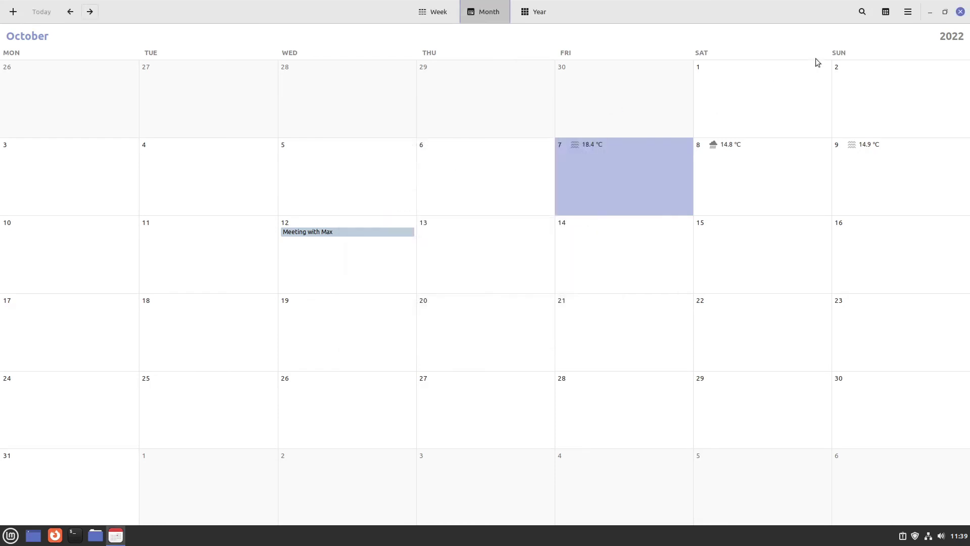
pyautogui.click(961, 11)
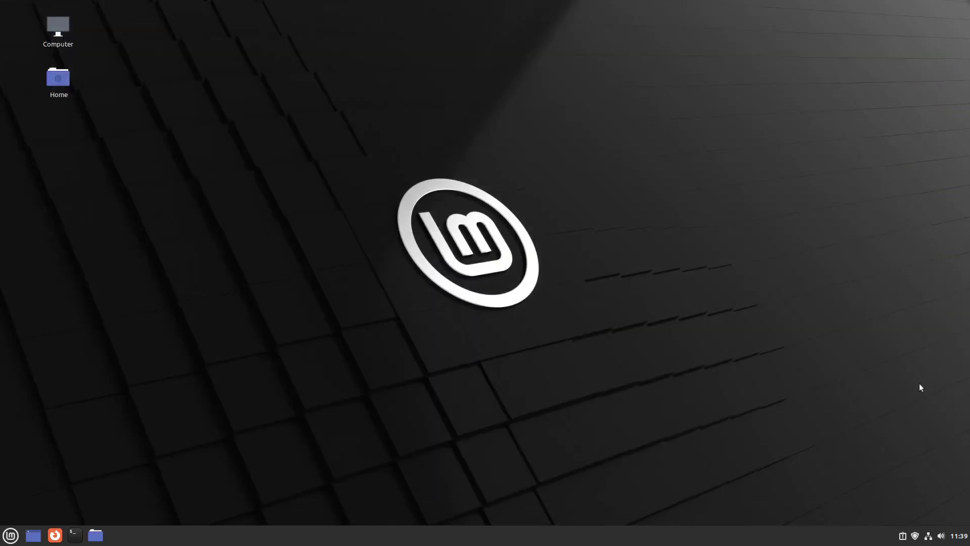
pyautogui.click(957, 538)
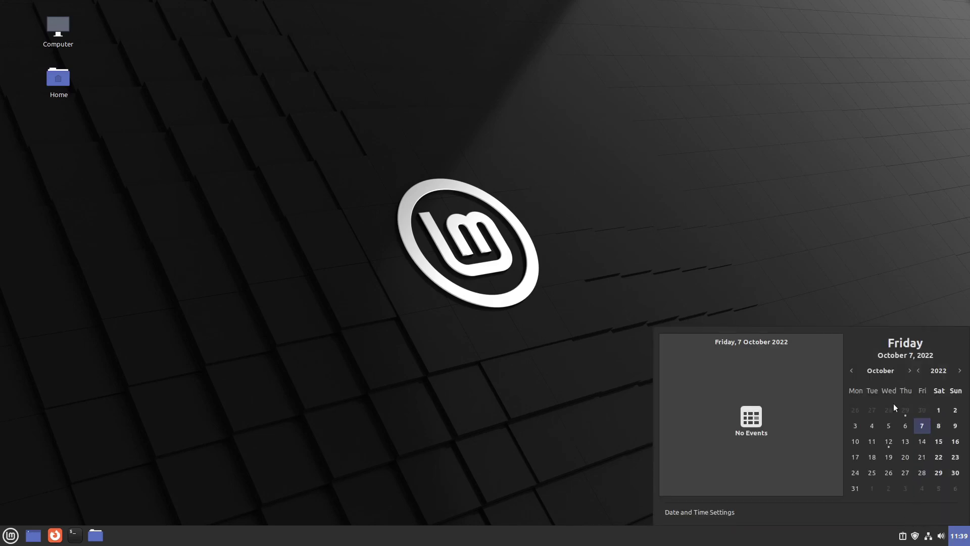
pyautogui.click(887, 440)
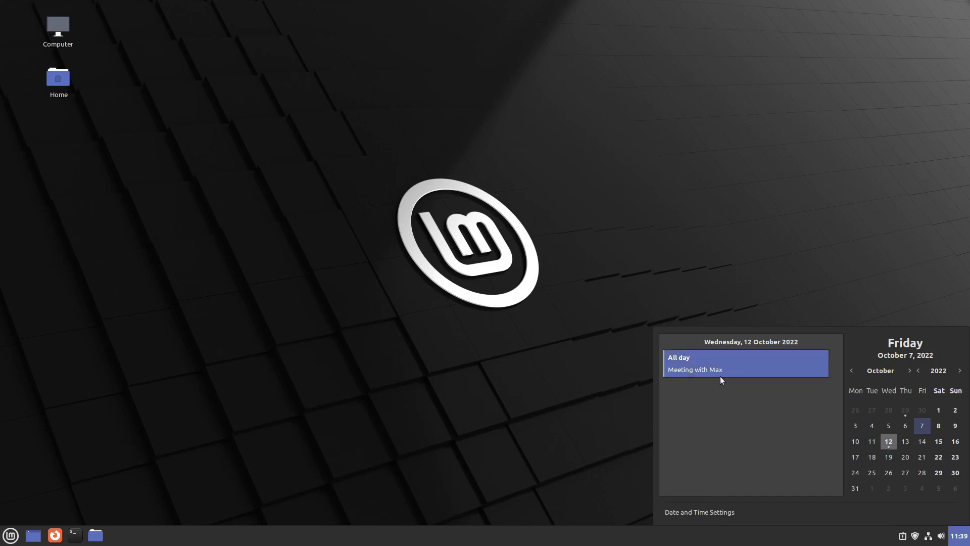
pyautogui.click(537, 335)
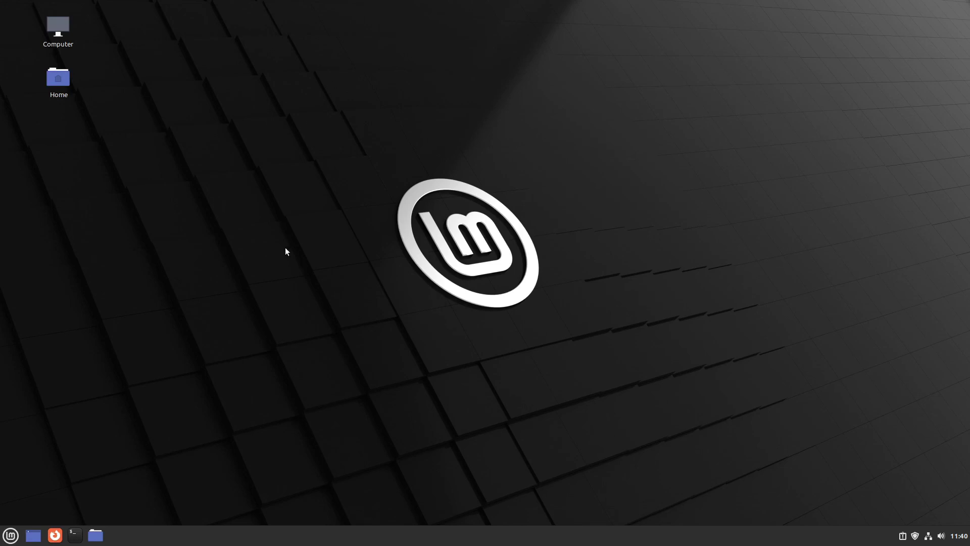
# Open desktop background settings and browse the Vanessa wallpaper collection
pyautogui.rightClick(241, 180)
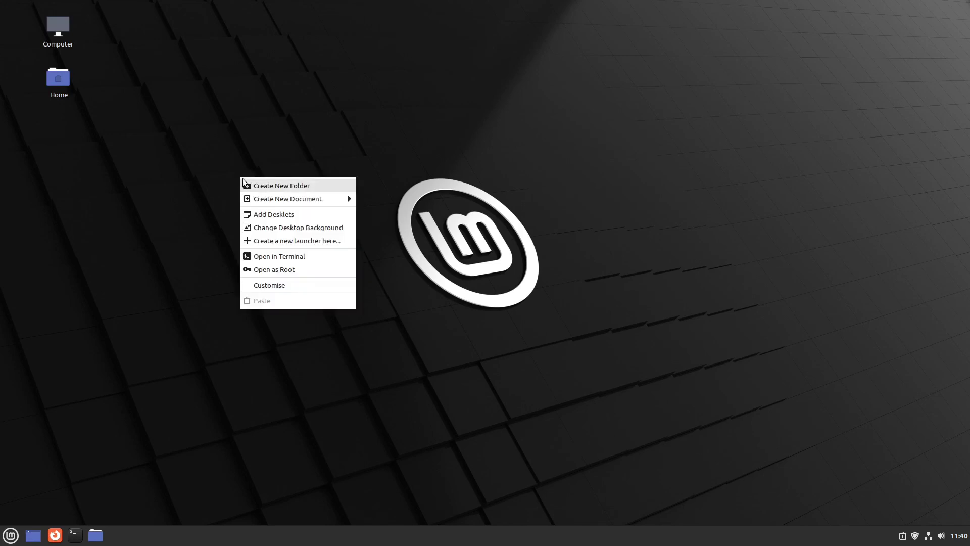
pyautogui.click(269, 230)
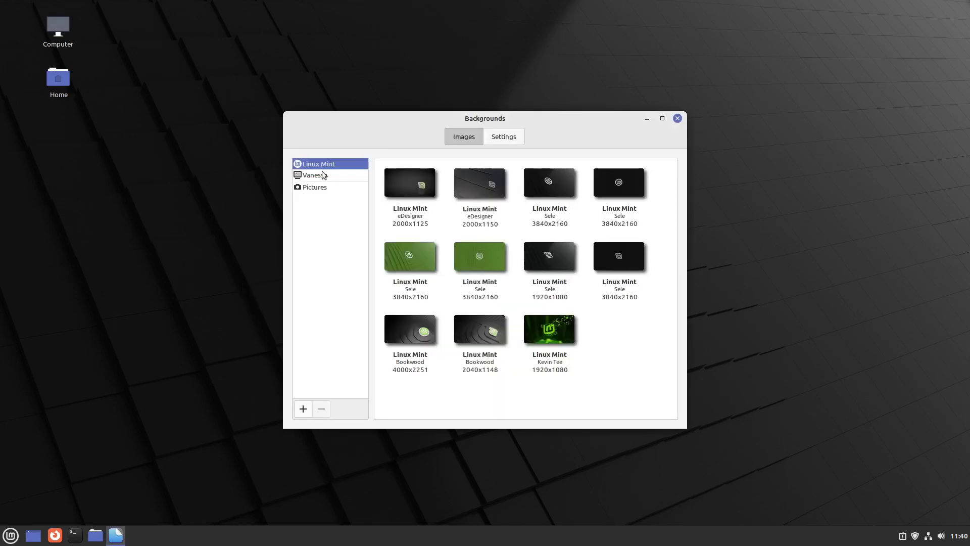
pyautogui.click(308, 176)
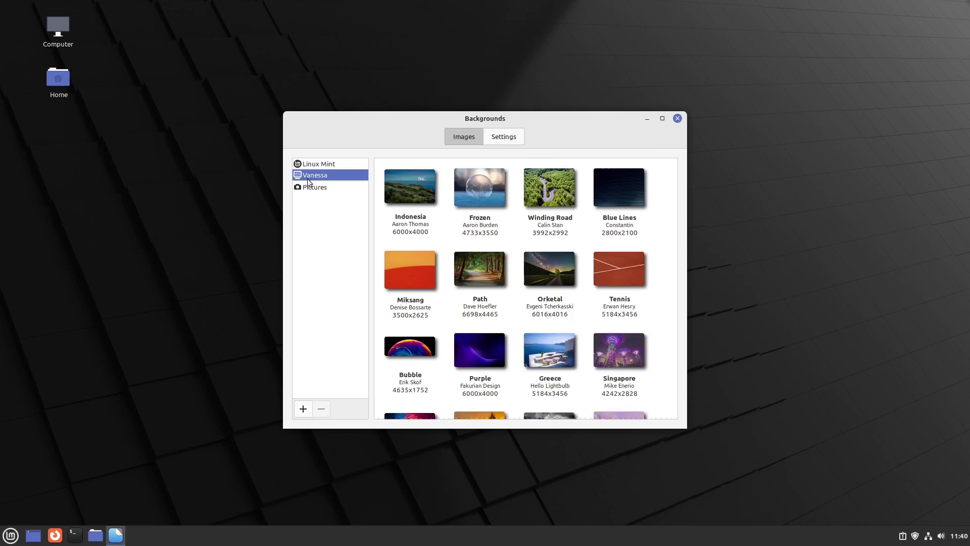
pyautogui.scroll(-1, 652, 284)
pyautogui.scroll(1, 651, 277)
pyautogui.scroll(-1, 650, 277)
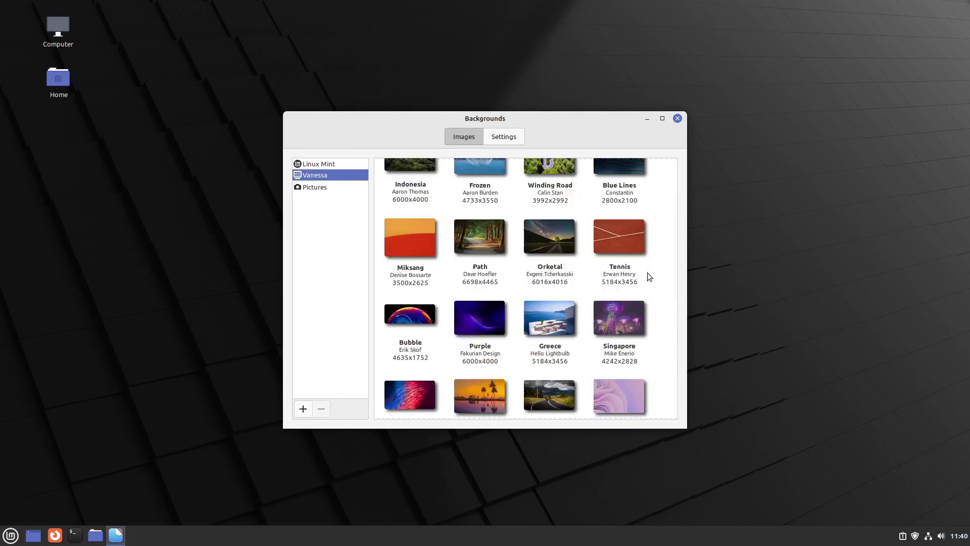
# Preview the Singapore image, then set Frozen as wallpaper and close Backgrounds
pyautogui.click(622, 305)
pyautogui.moveTo(514, 117); pyautogui.dragTo(604, 10)
pyautogui.click(559, 56)
pyautogui.moveTo(667, 8); pyautogui.dragTo(603, 141)
pyautogui.scroll(-5, 526, 281)
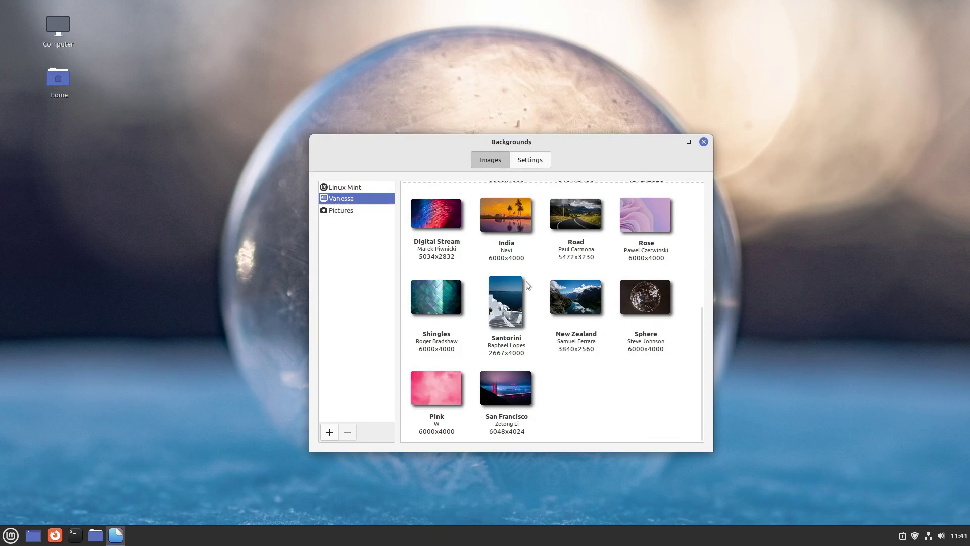
pyautogui.click(703, 142)
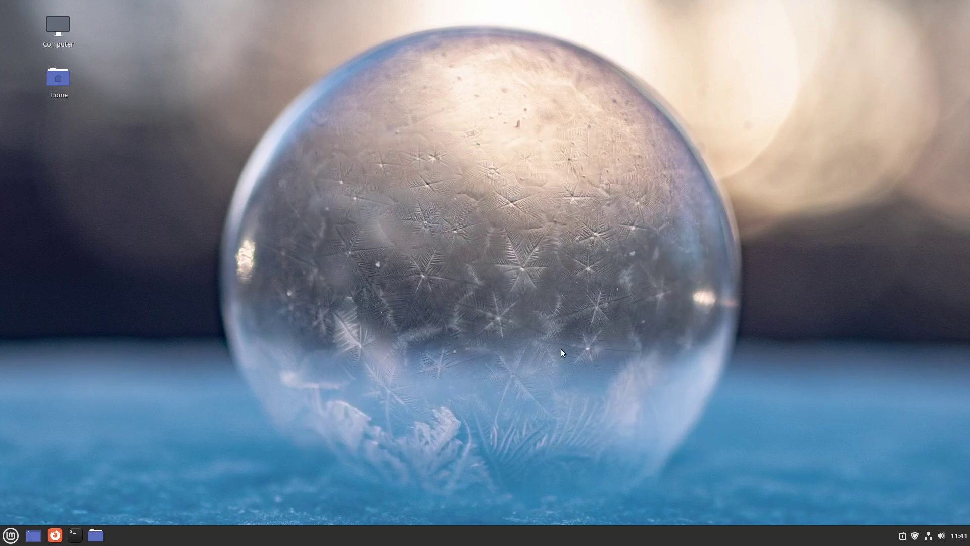